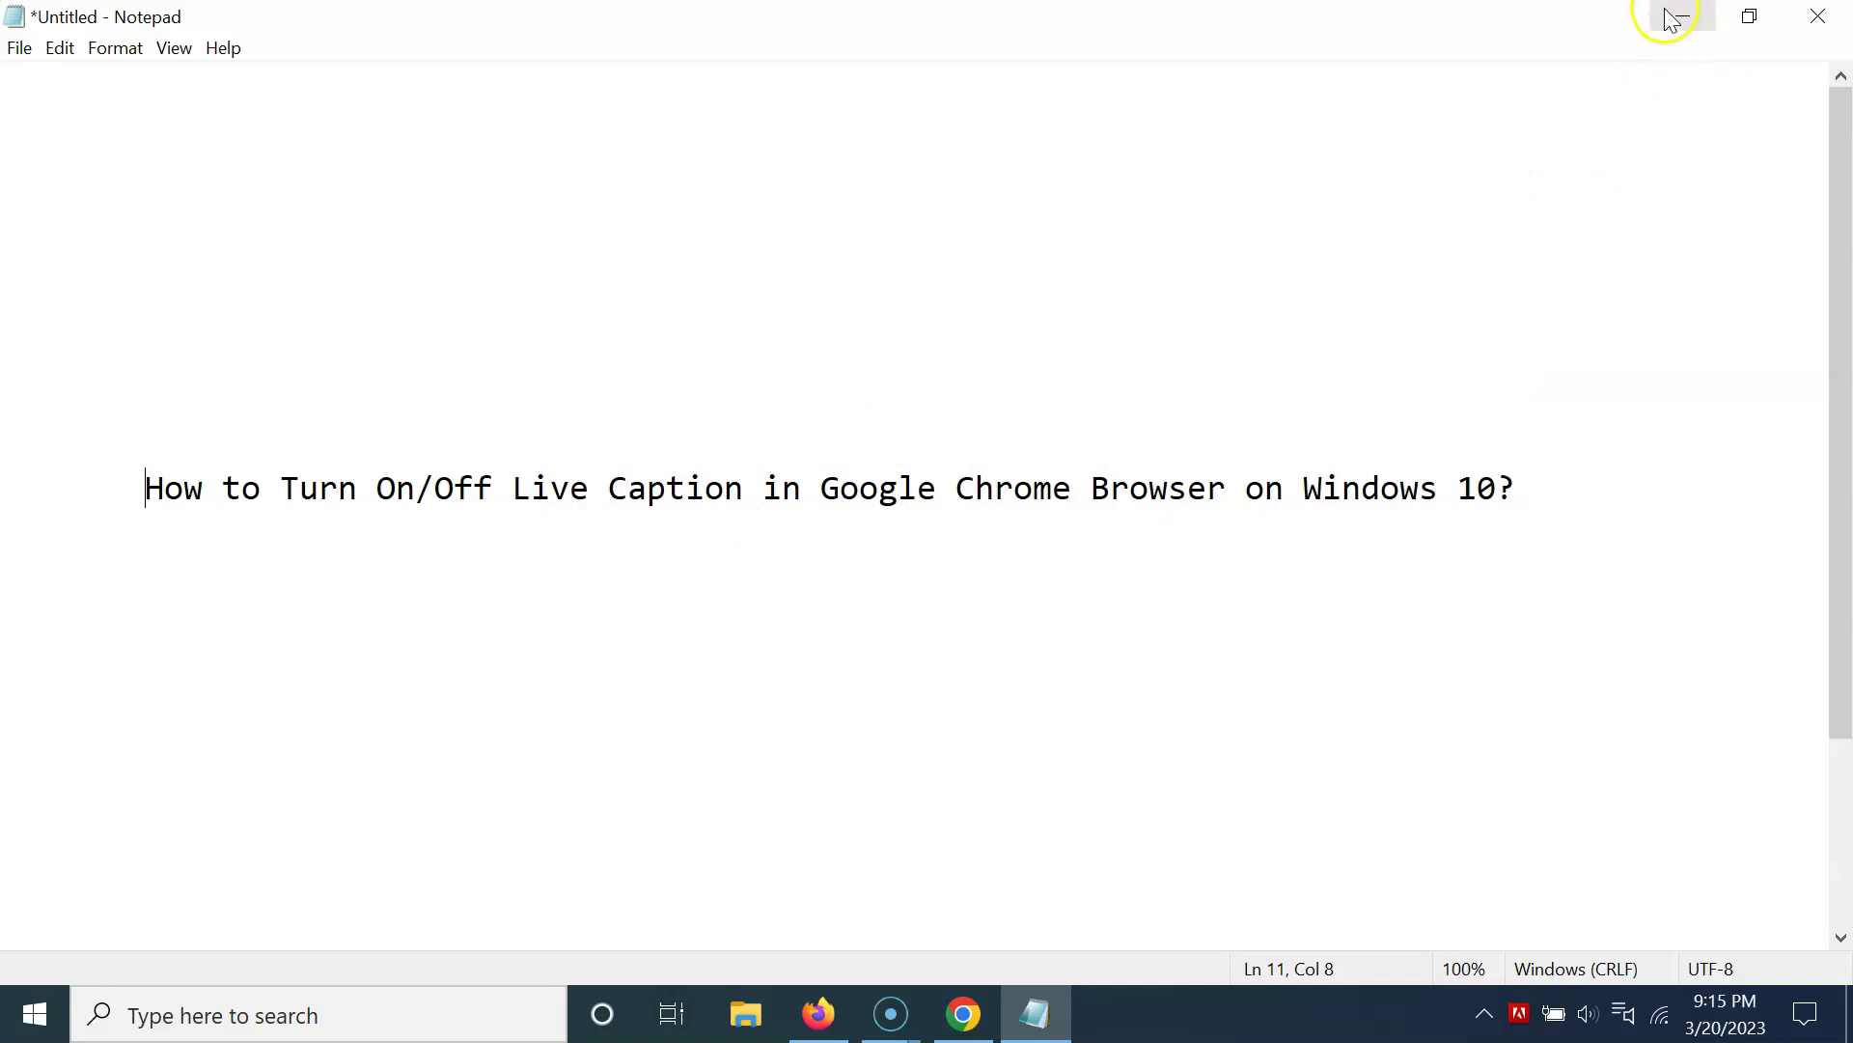
Step: Minimize the Notepad note holding the Live Caption tutorial title
{"action": "left_click", "coordinate": [1681, 37]}
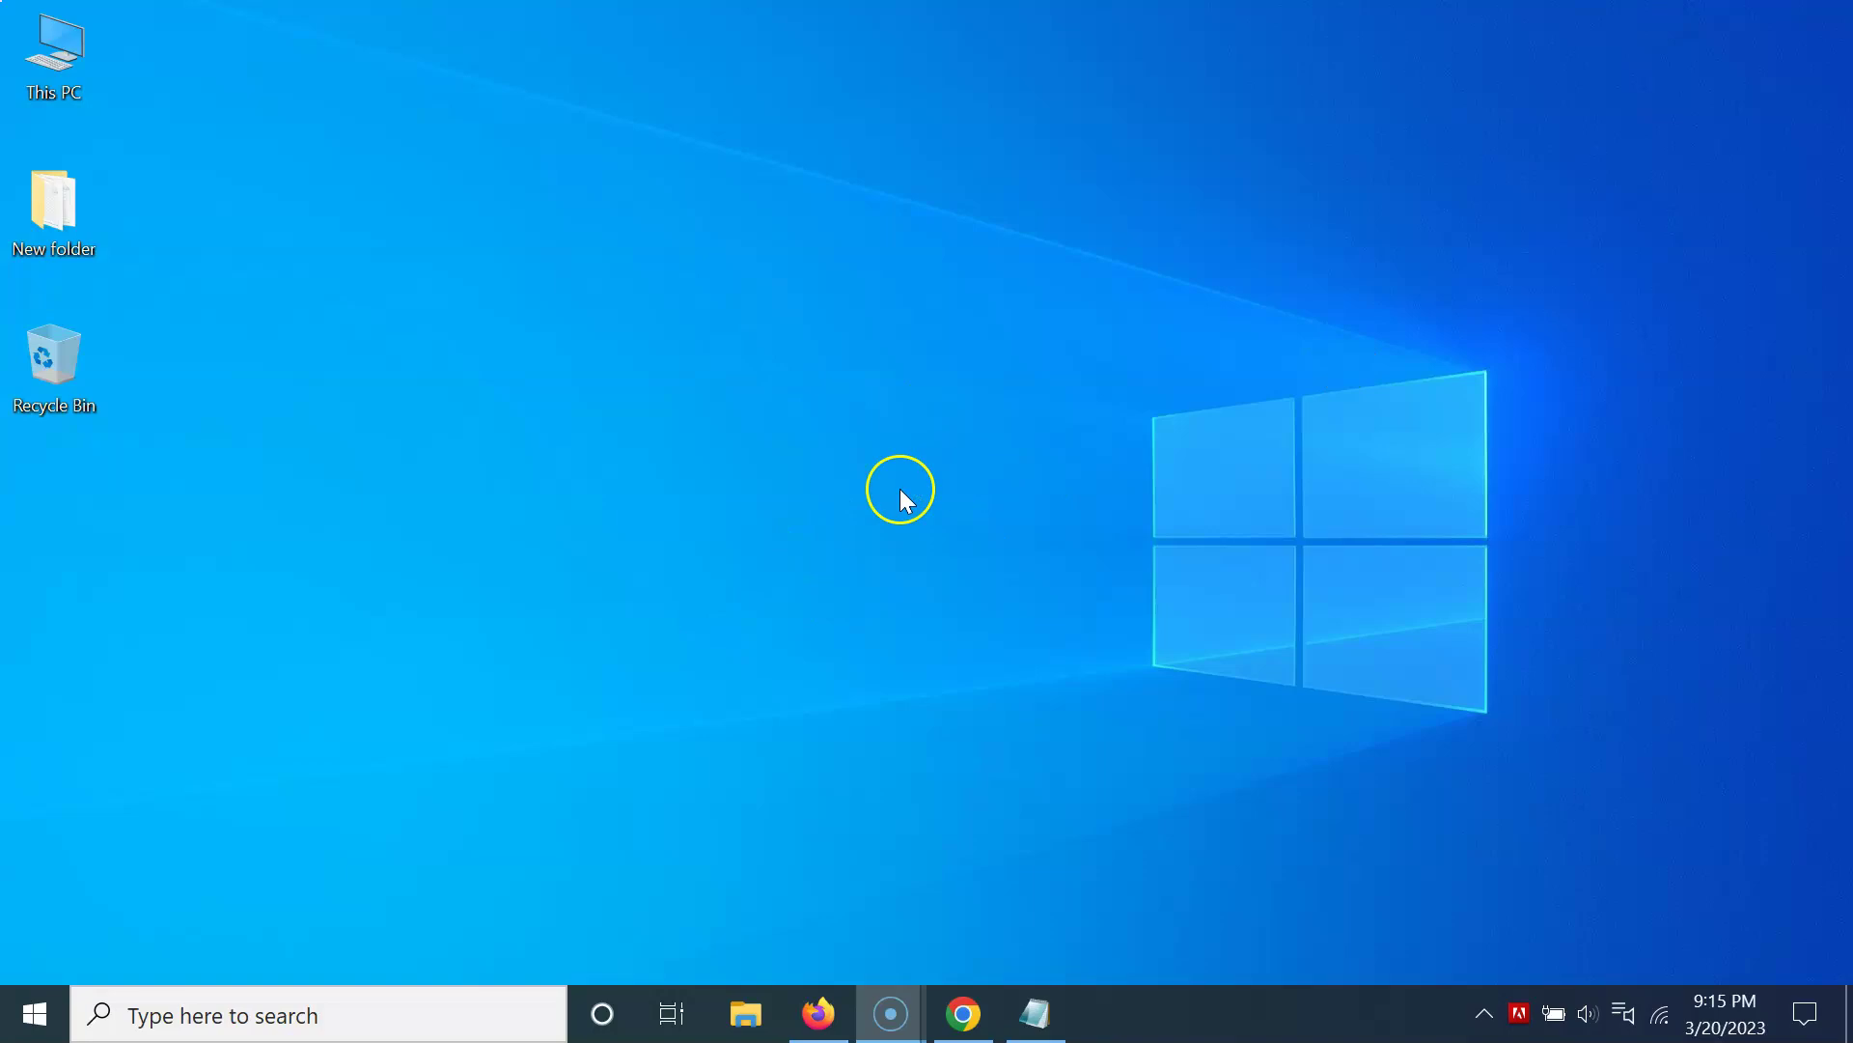
Step: Bring up Chrome and go to the Accessibility section of Settings
{"action": "left_click", "coordinate": [966, 1015]}
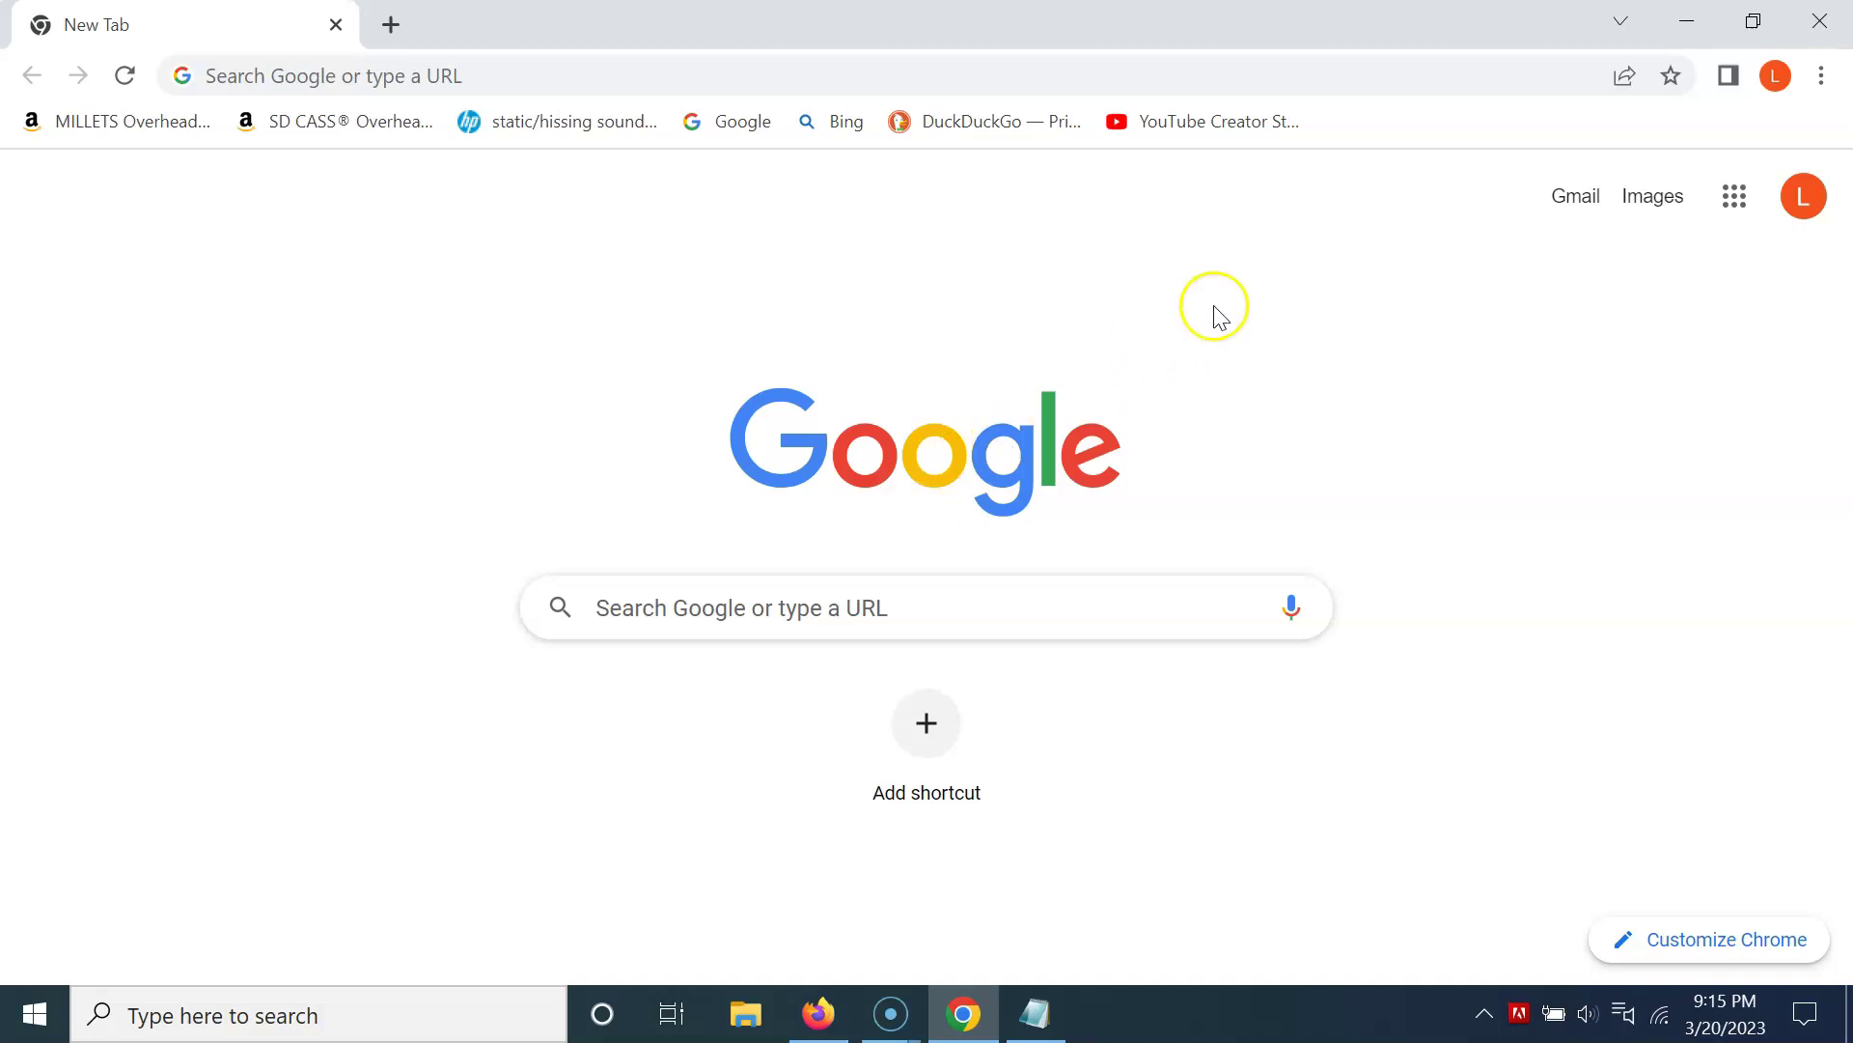
{"action": "left_click", "coordinate": [1822, 77]}
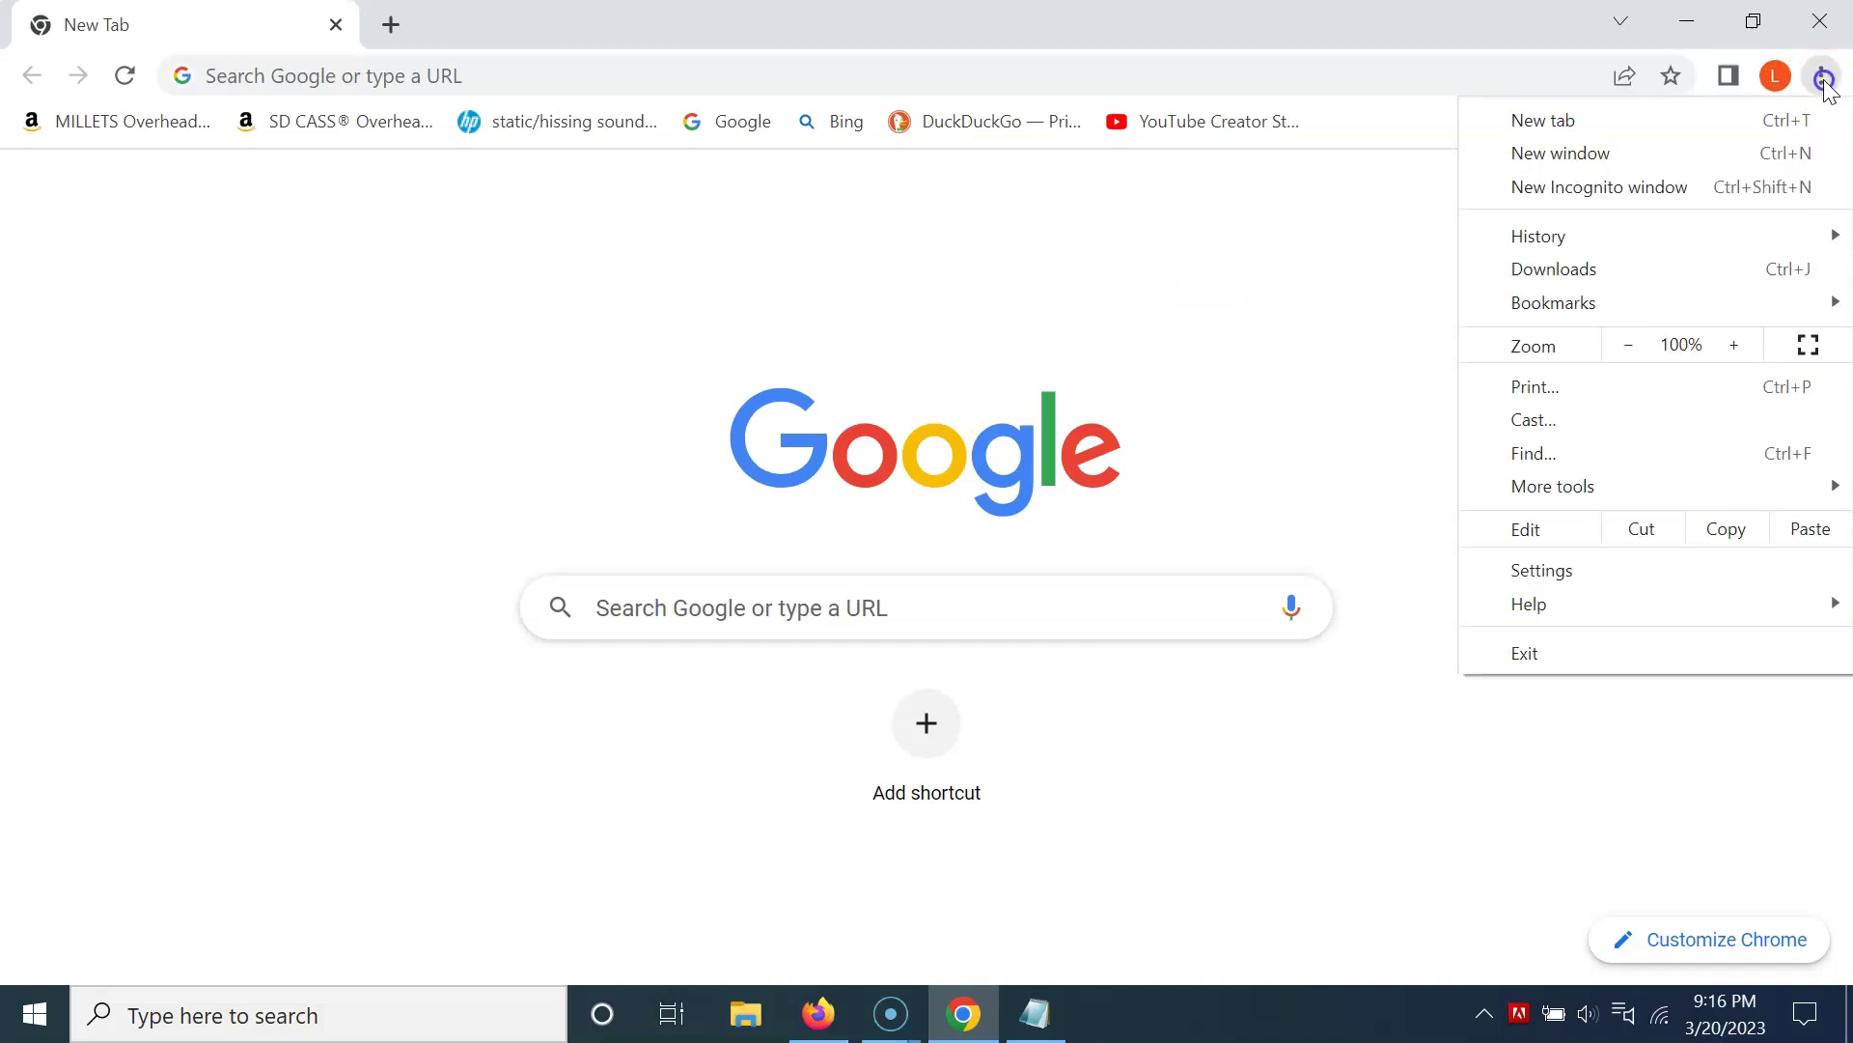
{"action": "left_click", "coordinate": [1541, 575]}
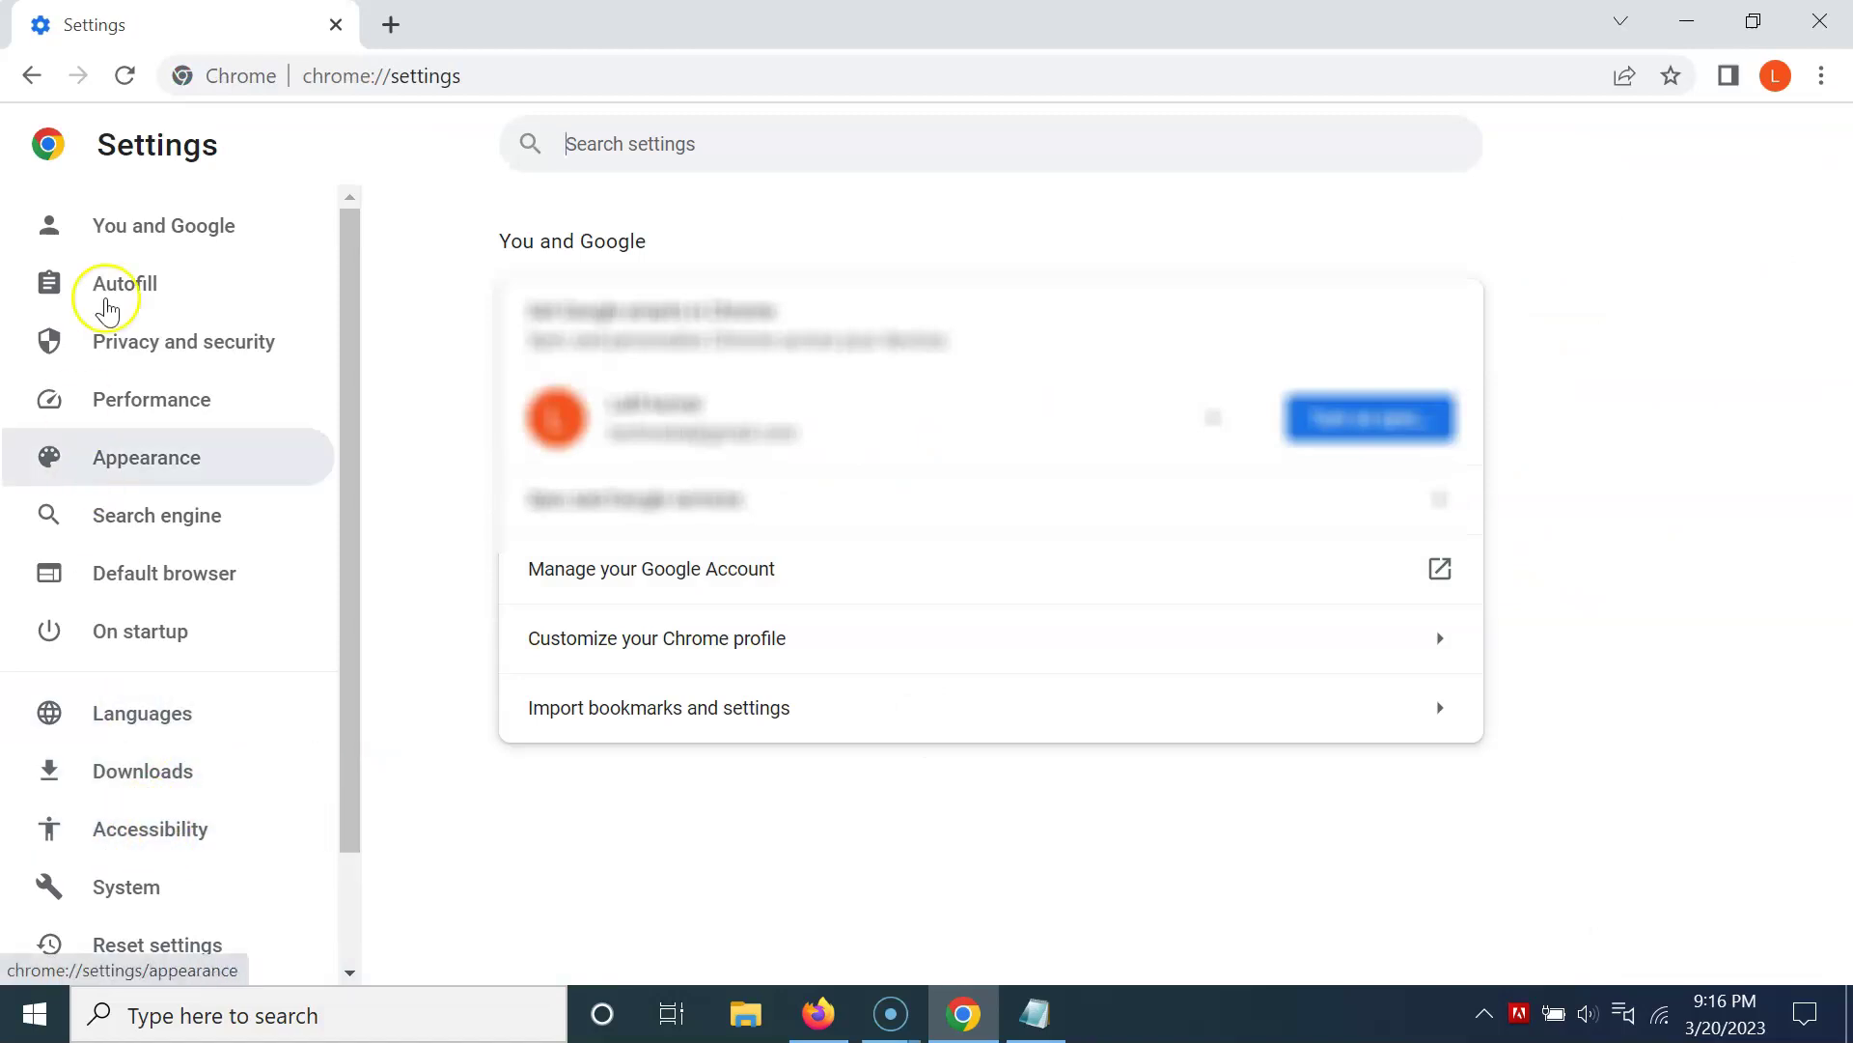
{"action": "left_click", "coordinate": [139, 832]}
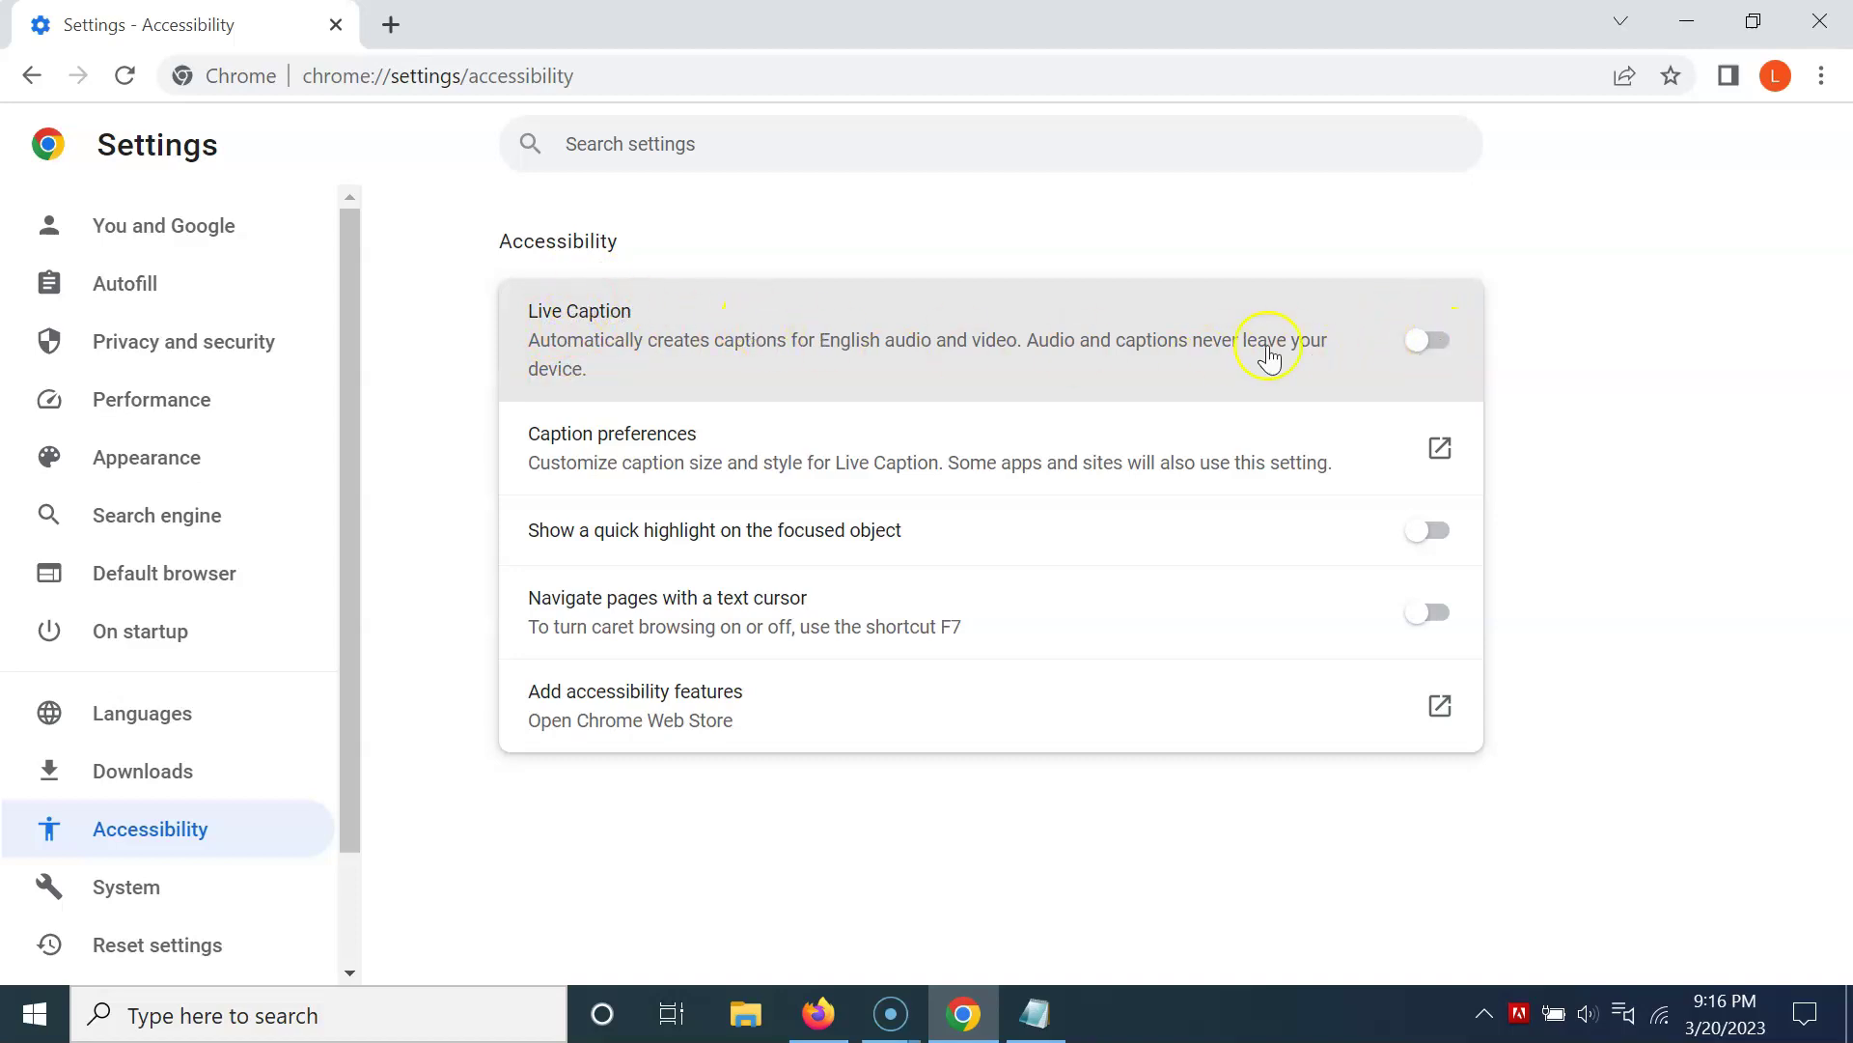
Step: Switch the Live Caption toggle on in Accessibility settings
{"action": "left_click", "coordinate": [1436, 346]}
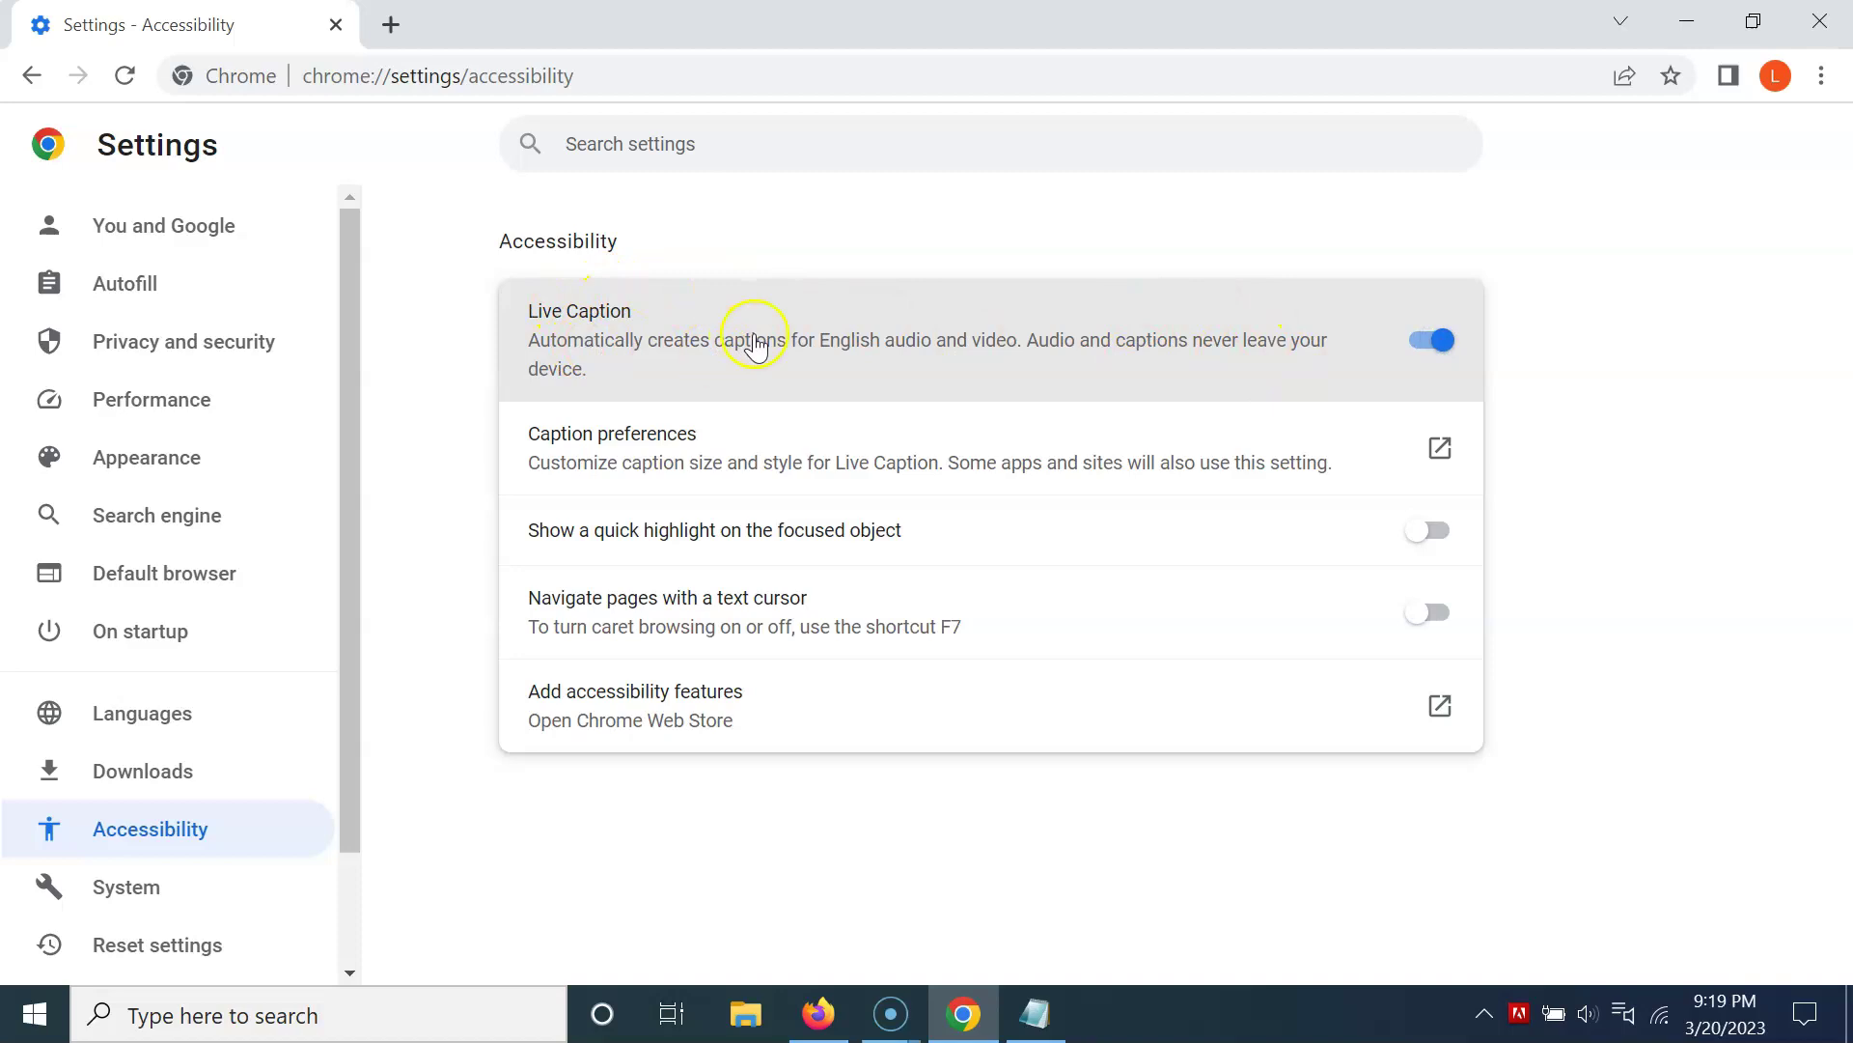
{"action": "left_click", "coordinate": [391, 25]}
Step: Load the copied cookie-blocking video, expand and raise its caption box, close it, and pause at 0:30
{"action": "right_click", "coordinate": [484, 65]}
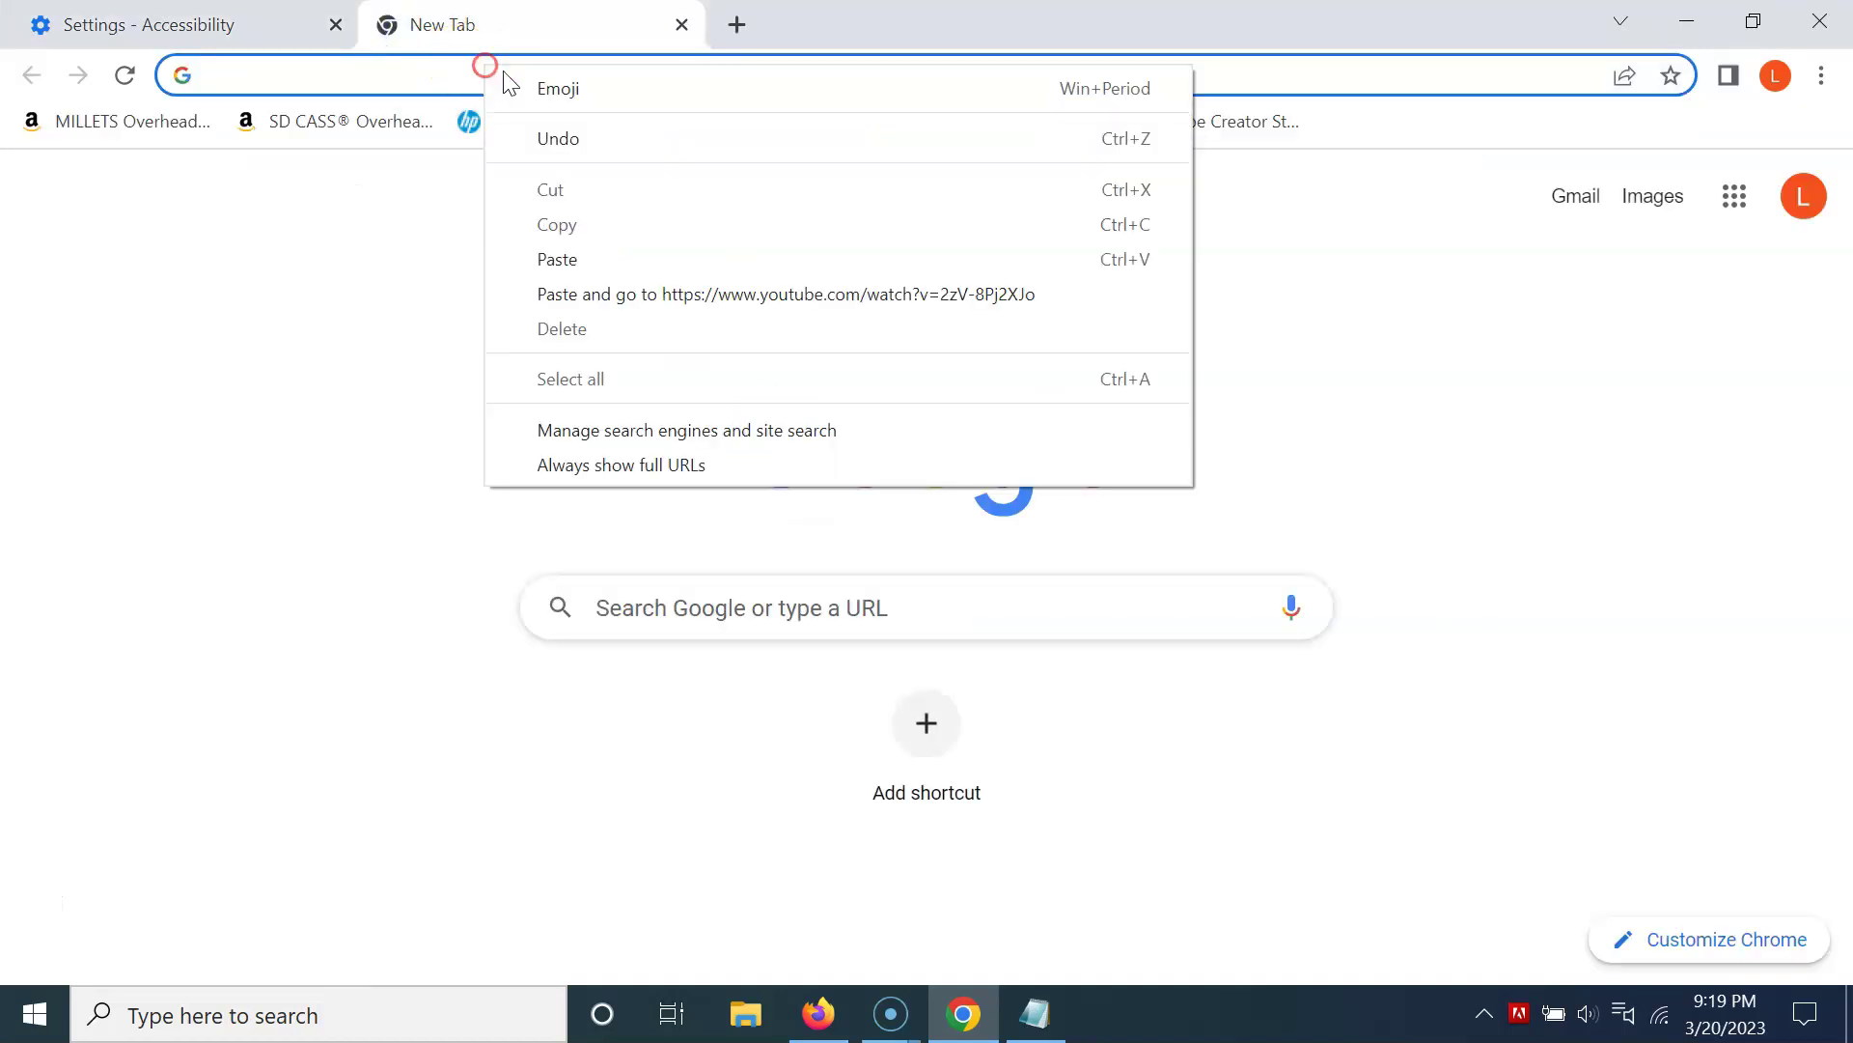
{"action": "left_click", "coordinate": [773, 294]}
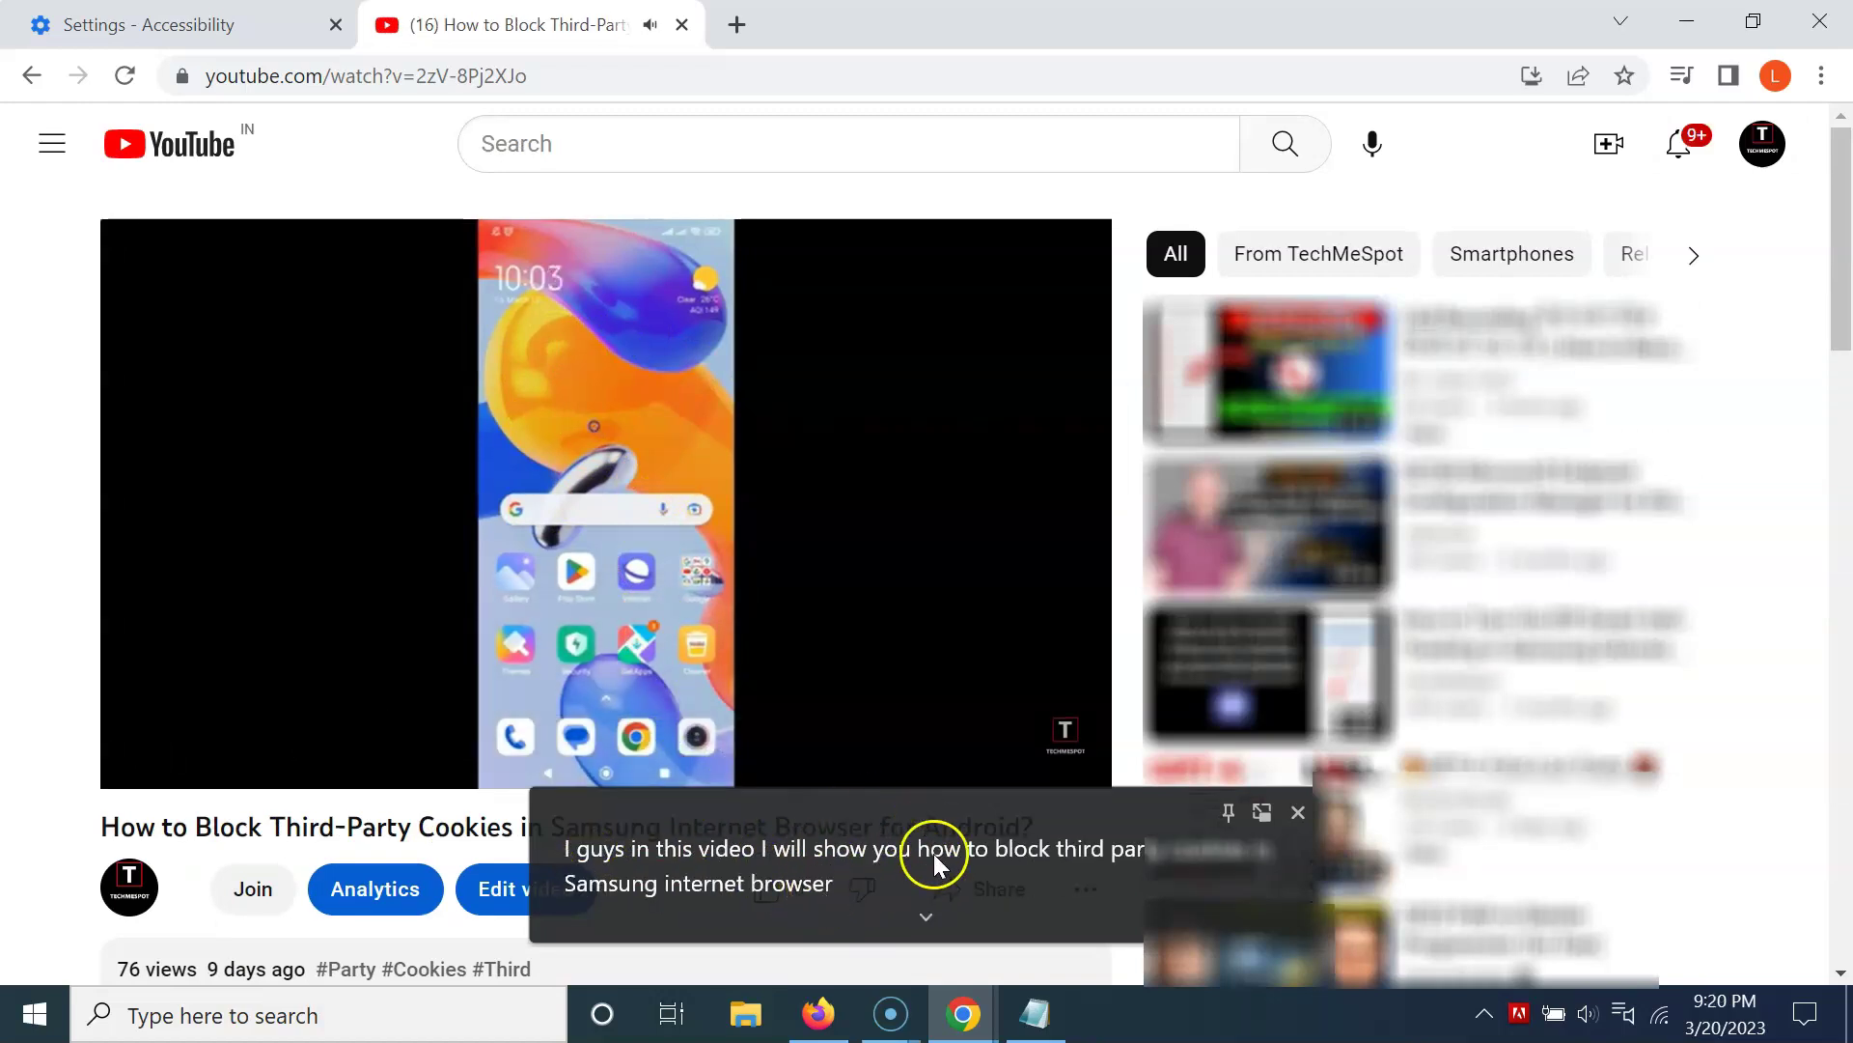
{"action": "left_click", "coordinate": [924, 915]}
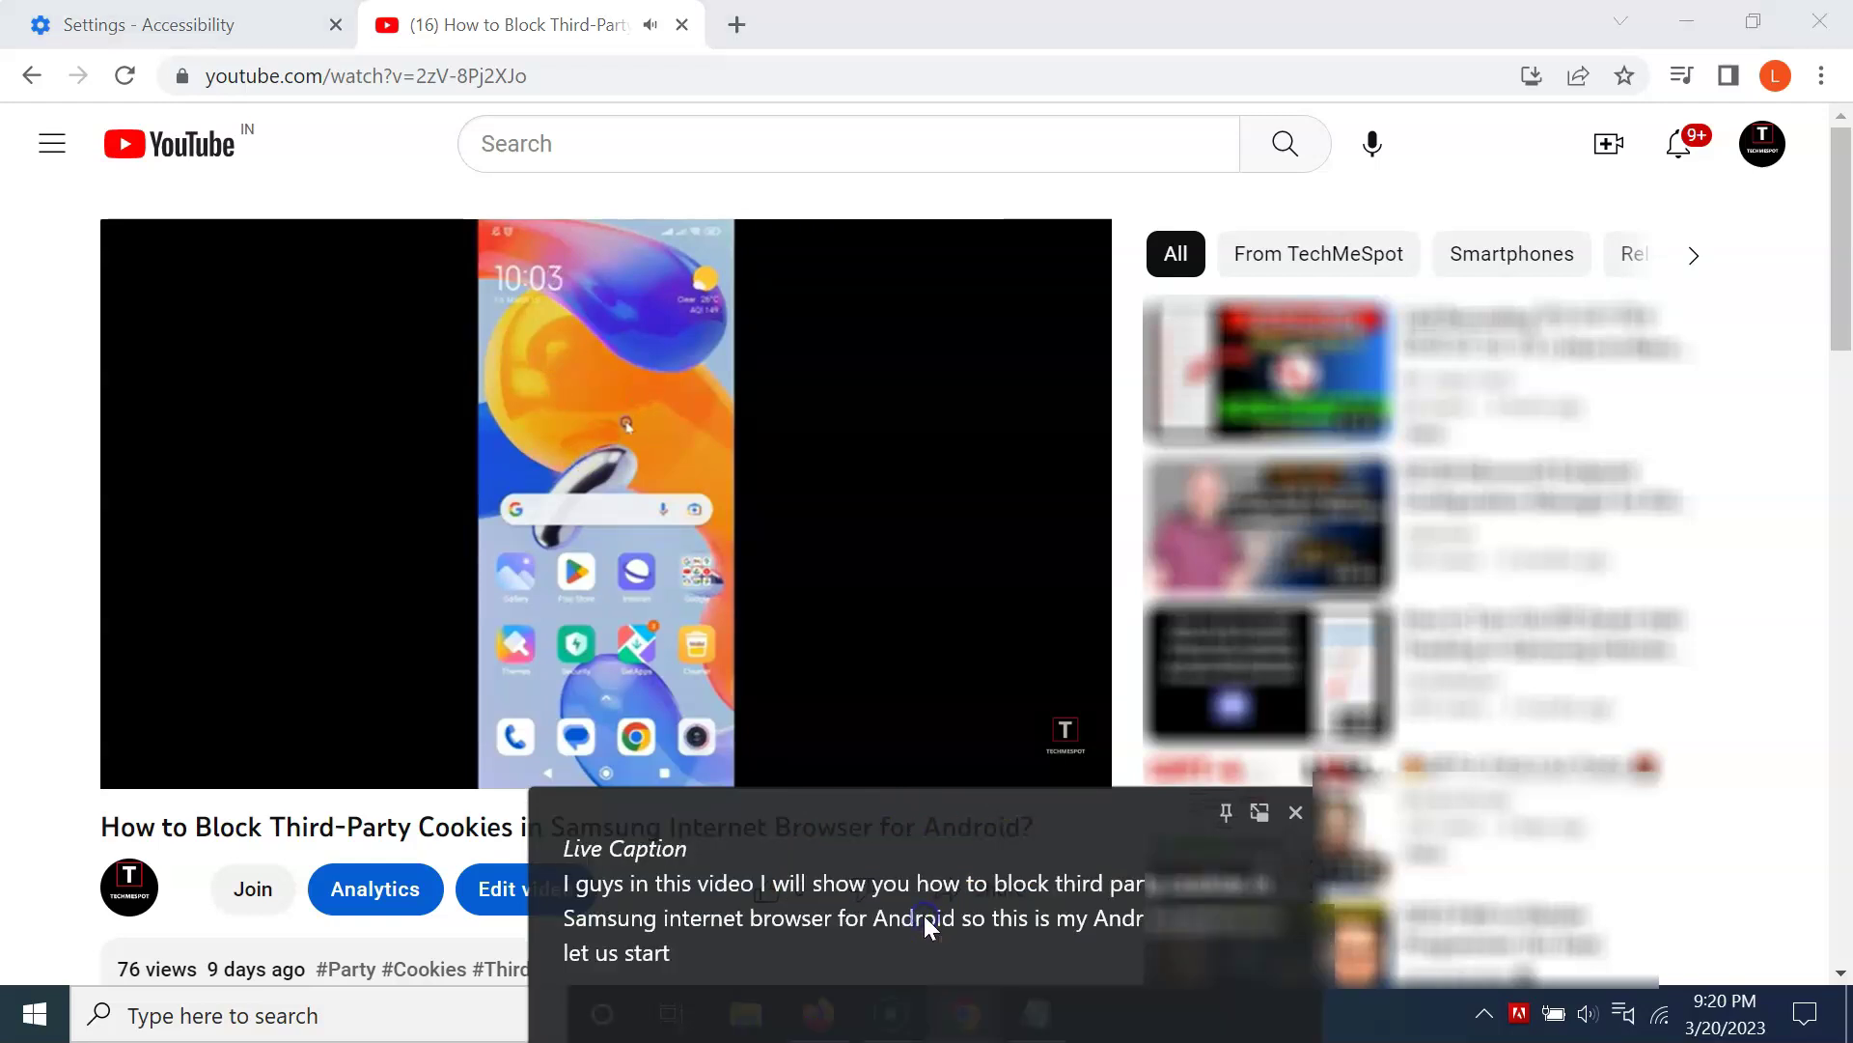
{"action": "left_click_drag", "start_coordinate": [911, 860], "coordinate": [906, 653]}
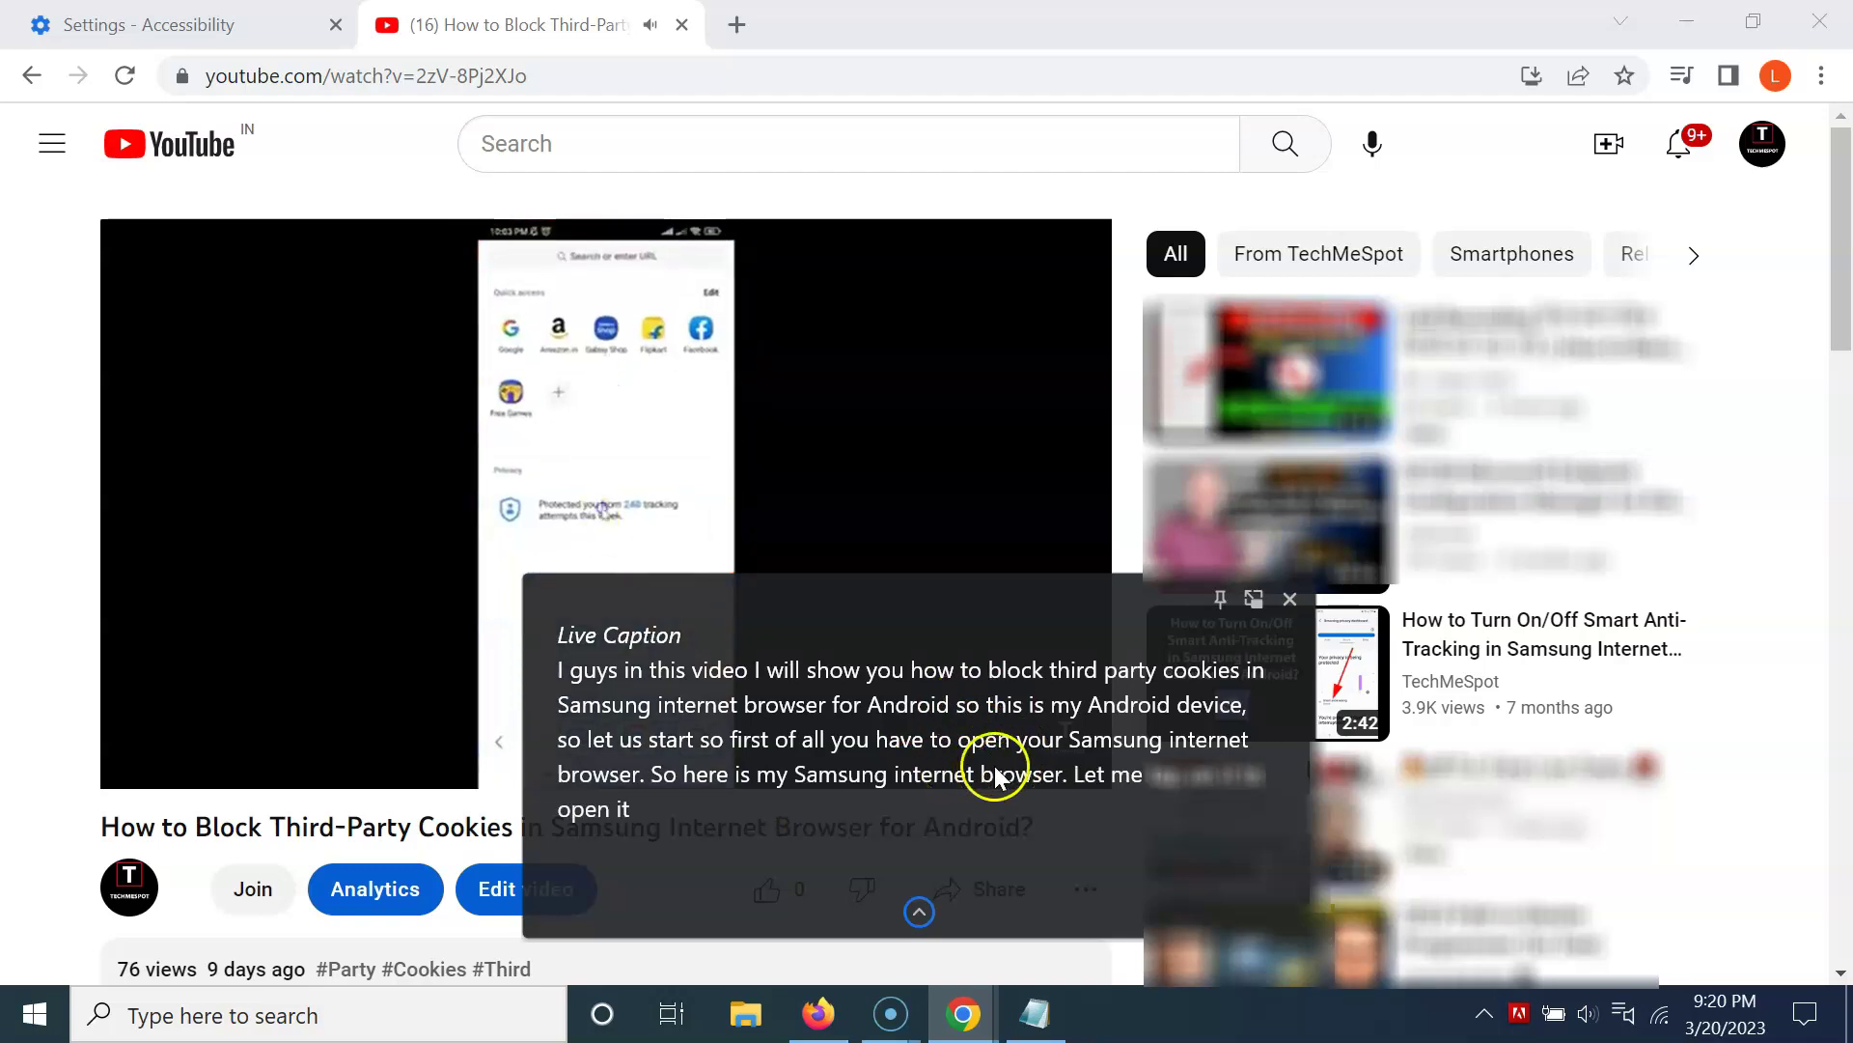
{"action": "left_click", "coordinate": [1292, 600]}
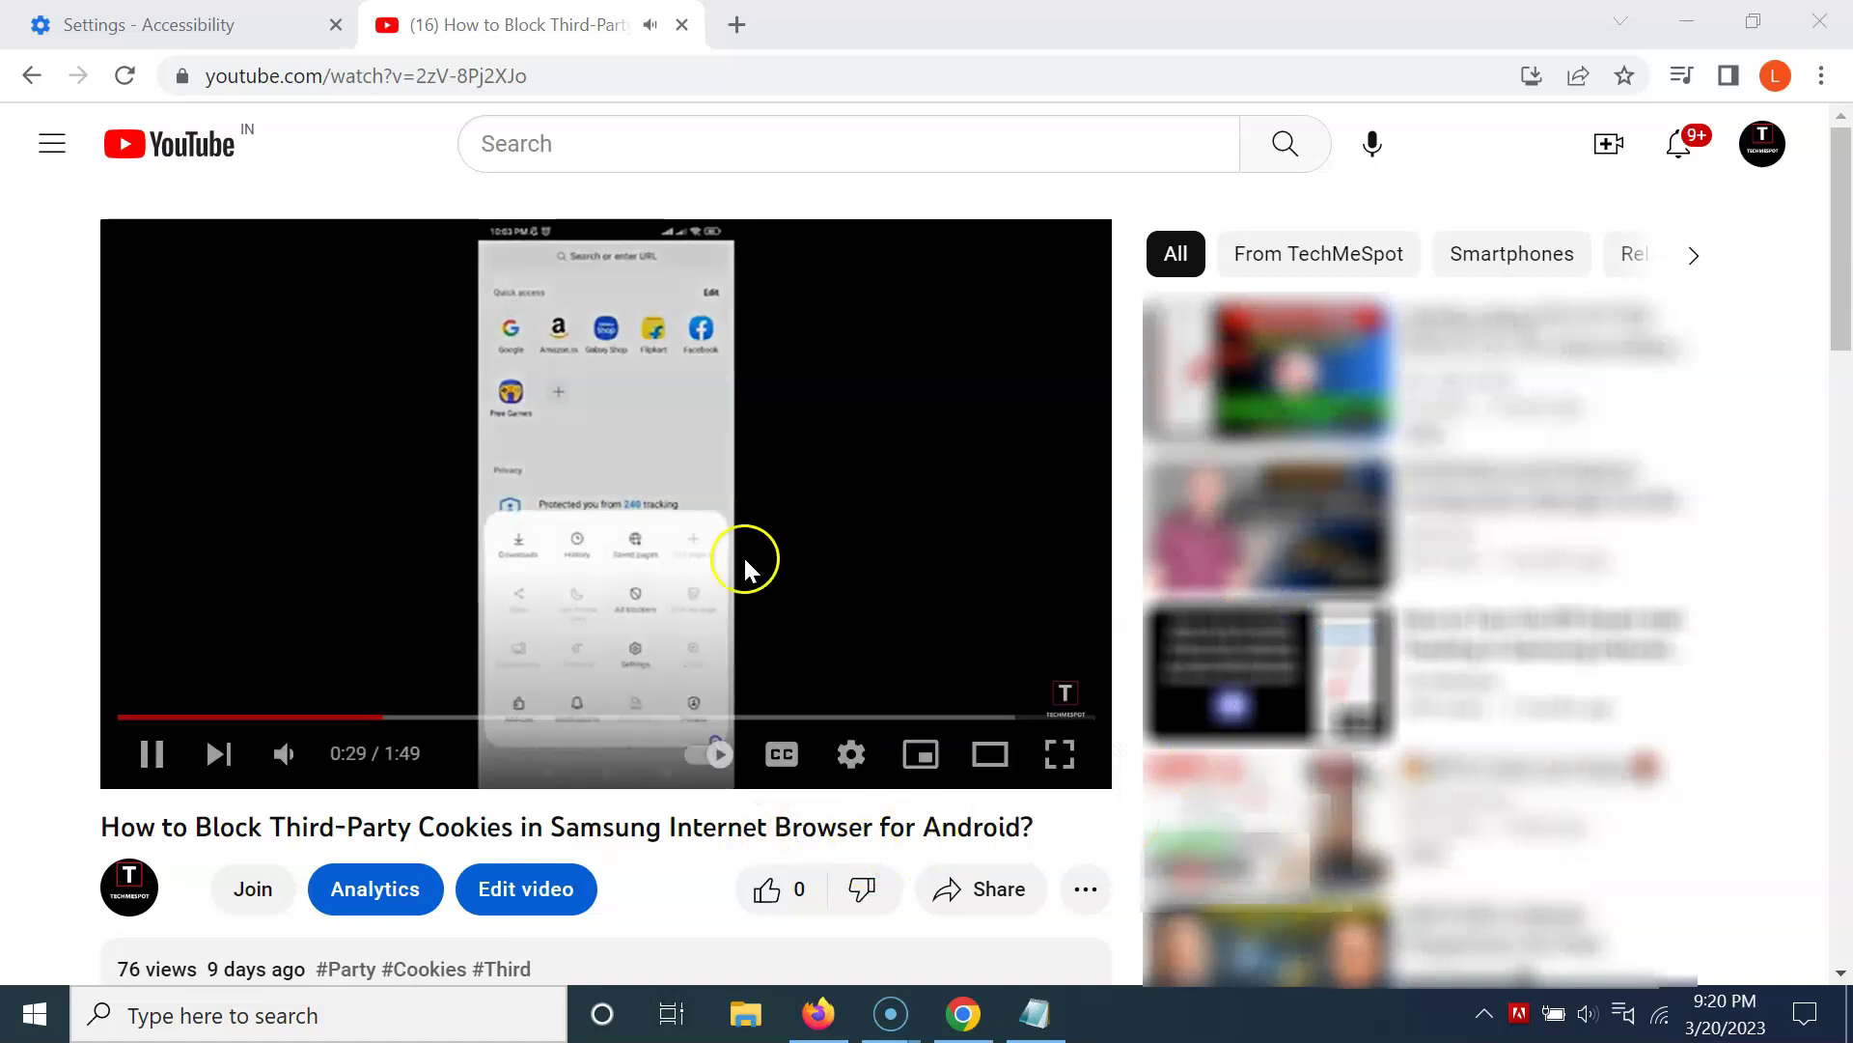
{"action": "left_click", "coordinate": [622, 526]}
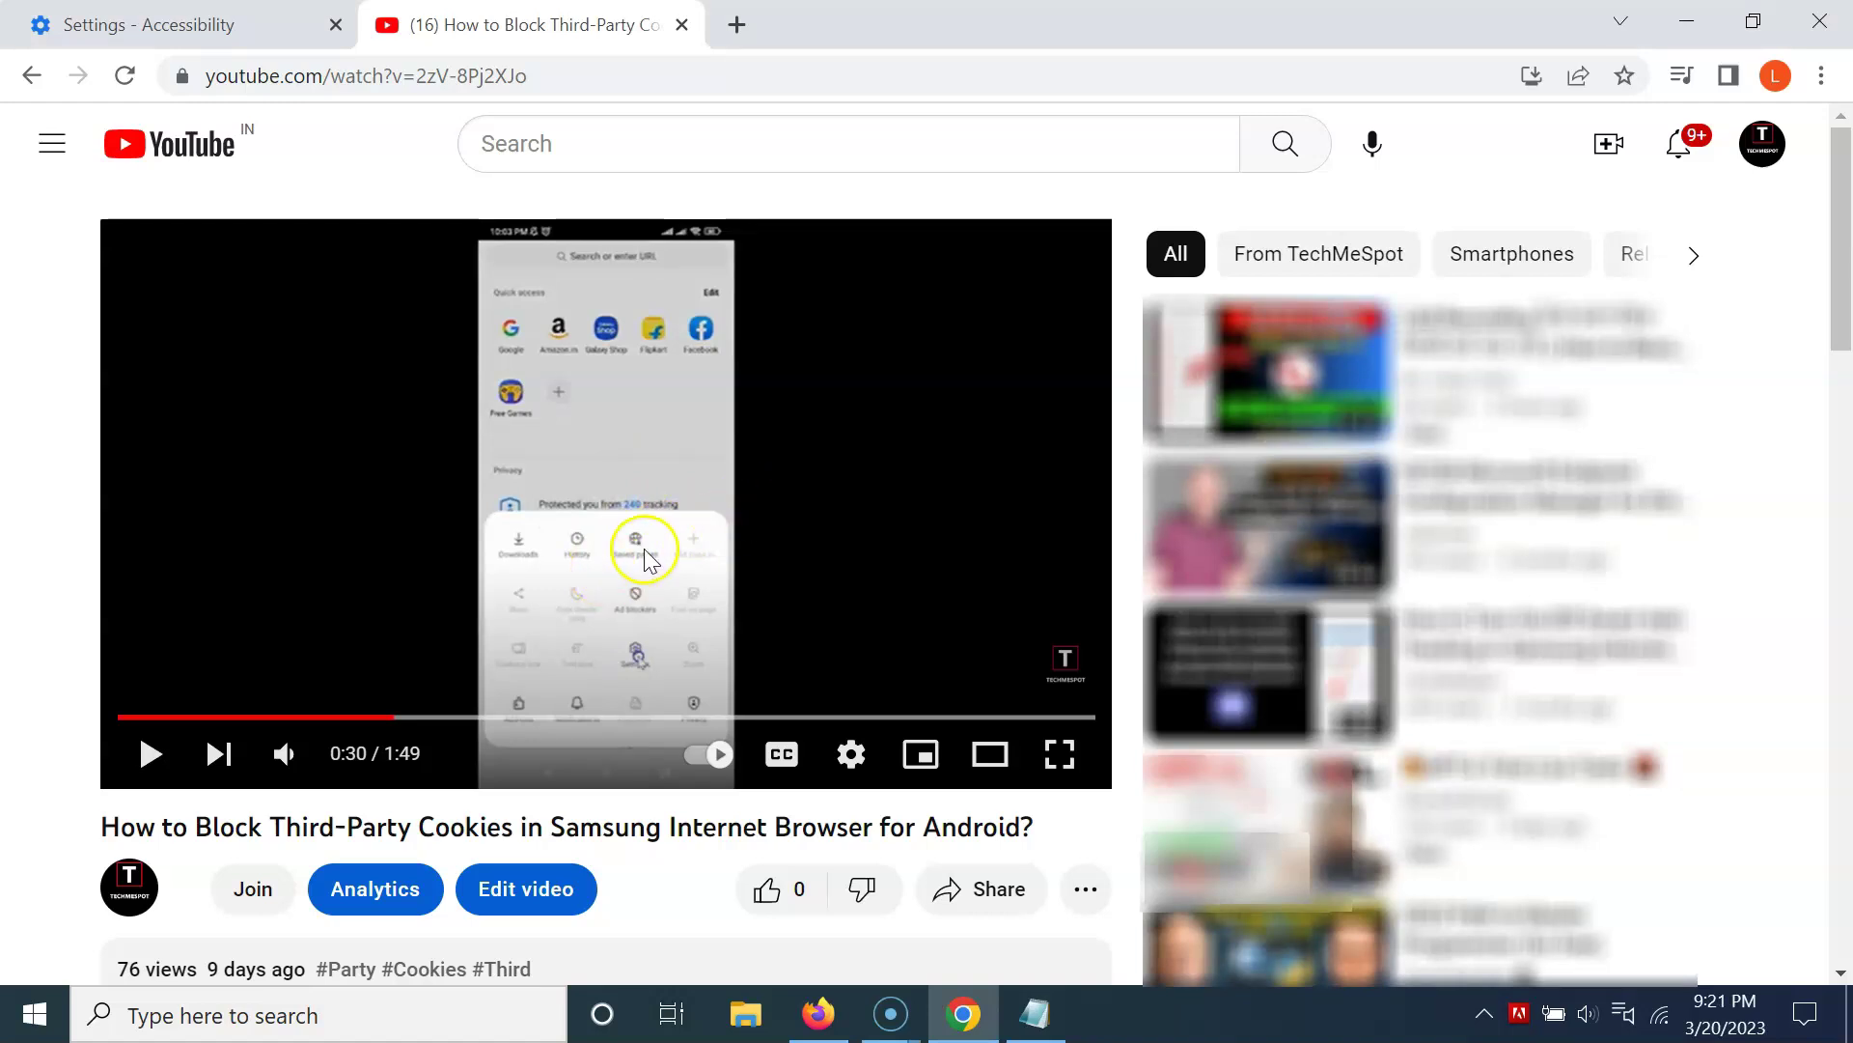
Step: Reload the video page, close the Live Caption box, and pause playback at 0:08
{"action": "left_click", "coordinate": [641, 78]}
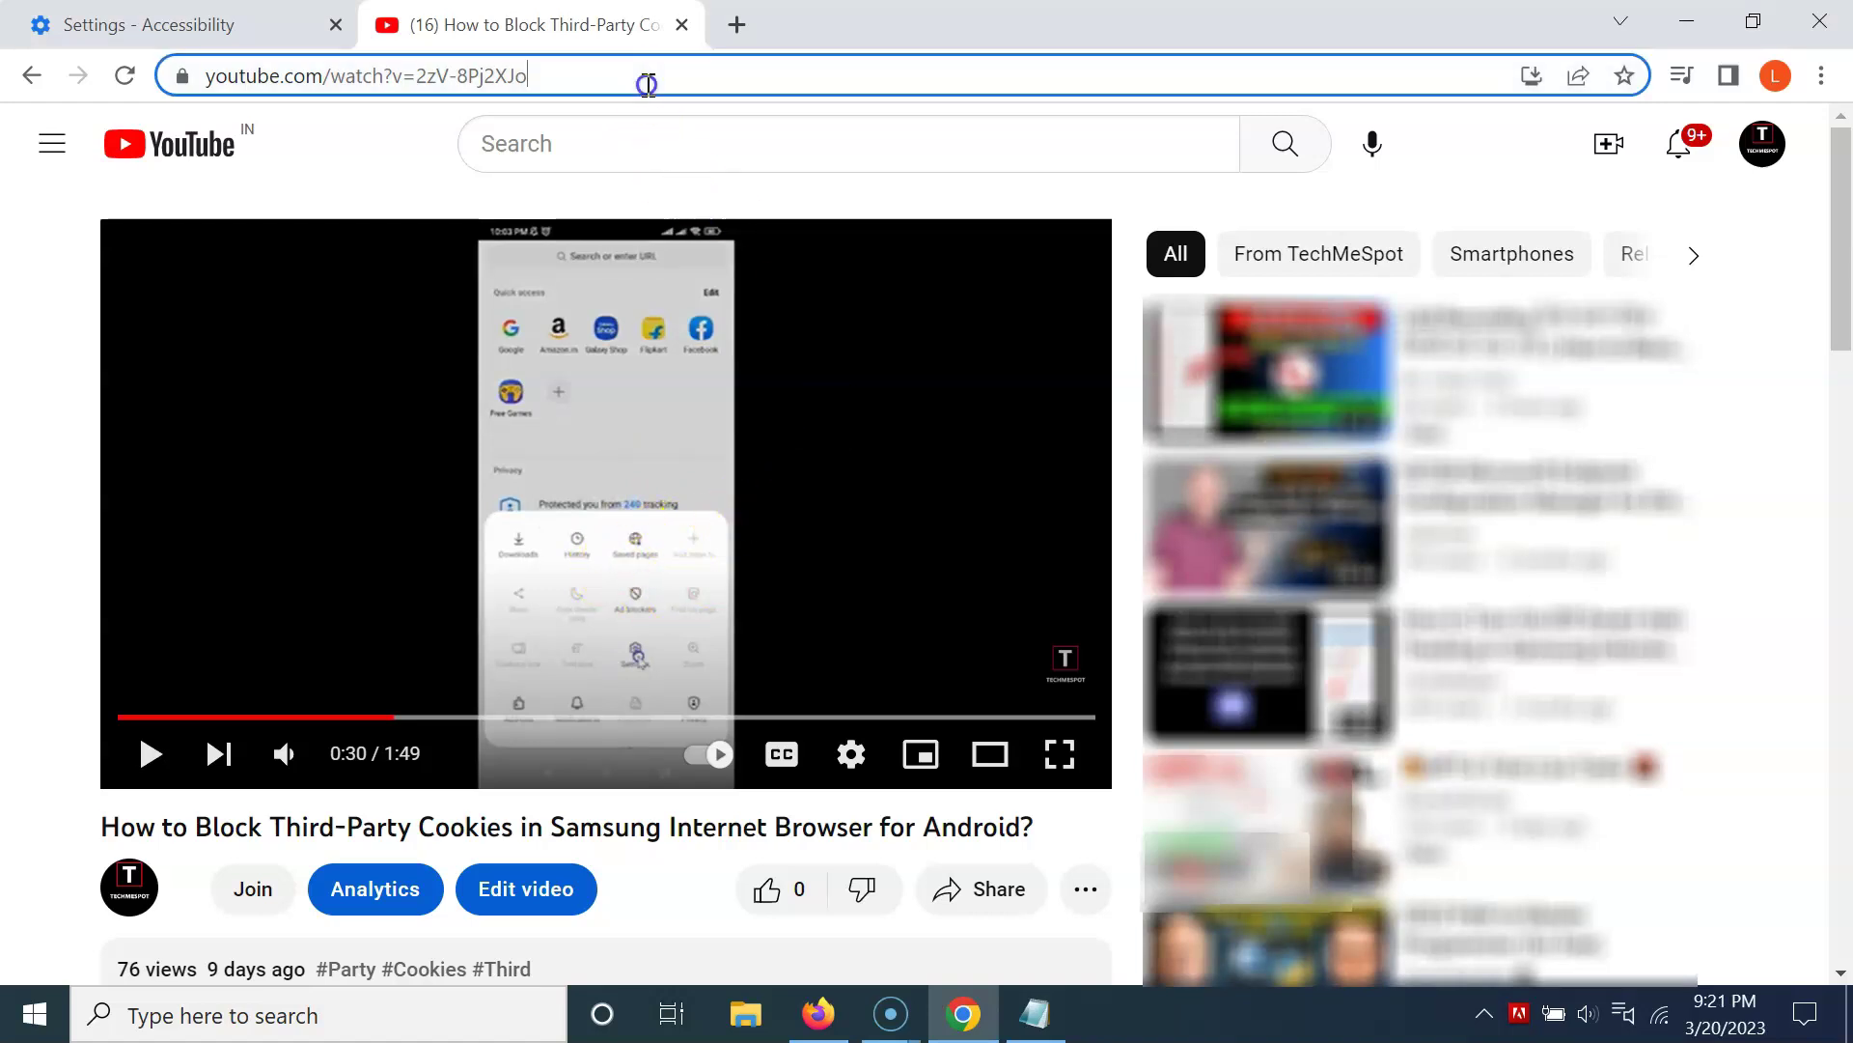
{"action": "left_click", "coordinate": [657, 79]}
{"action": "key", "text": "Return"}
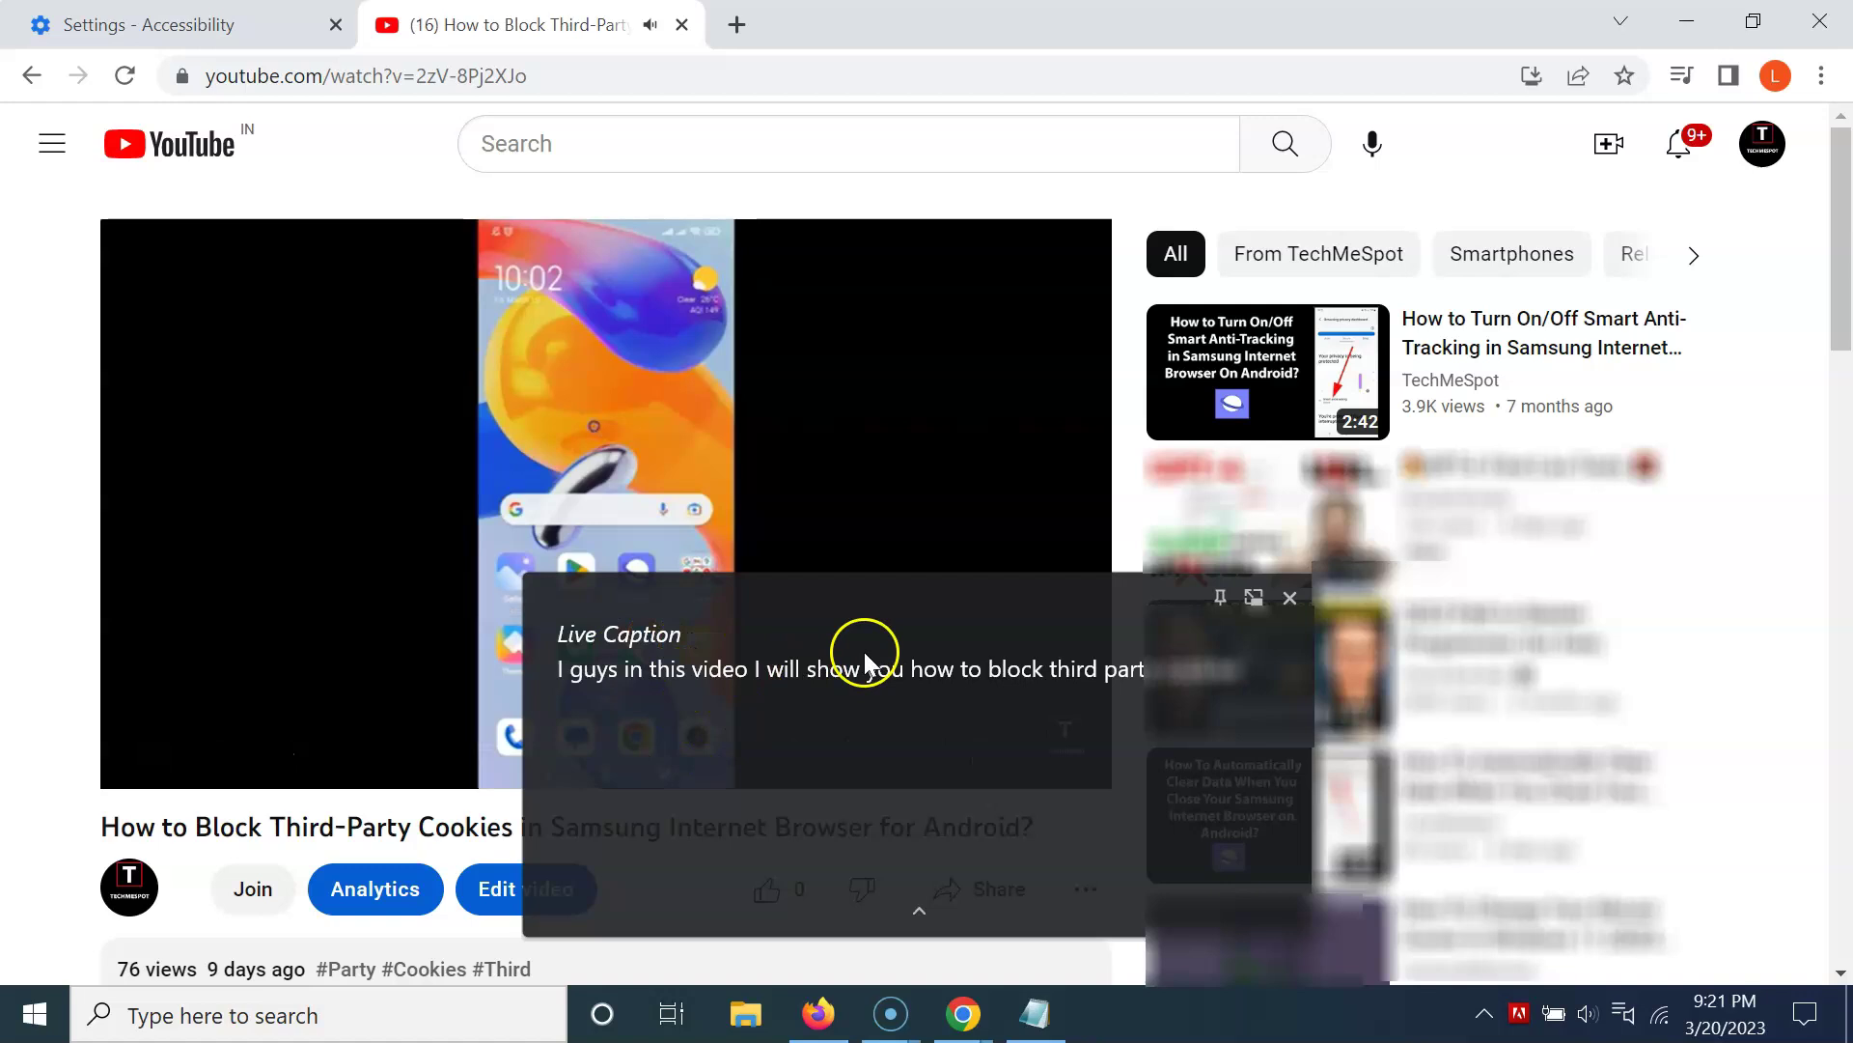
{"action": "left_click", "coordinate": [1290, 598]}
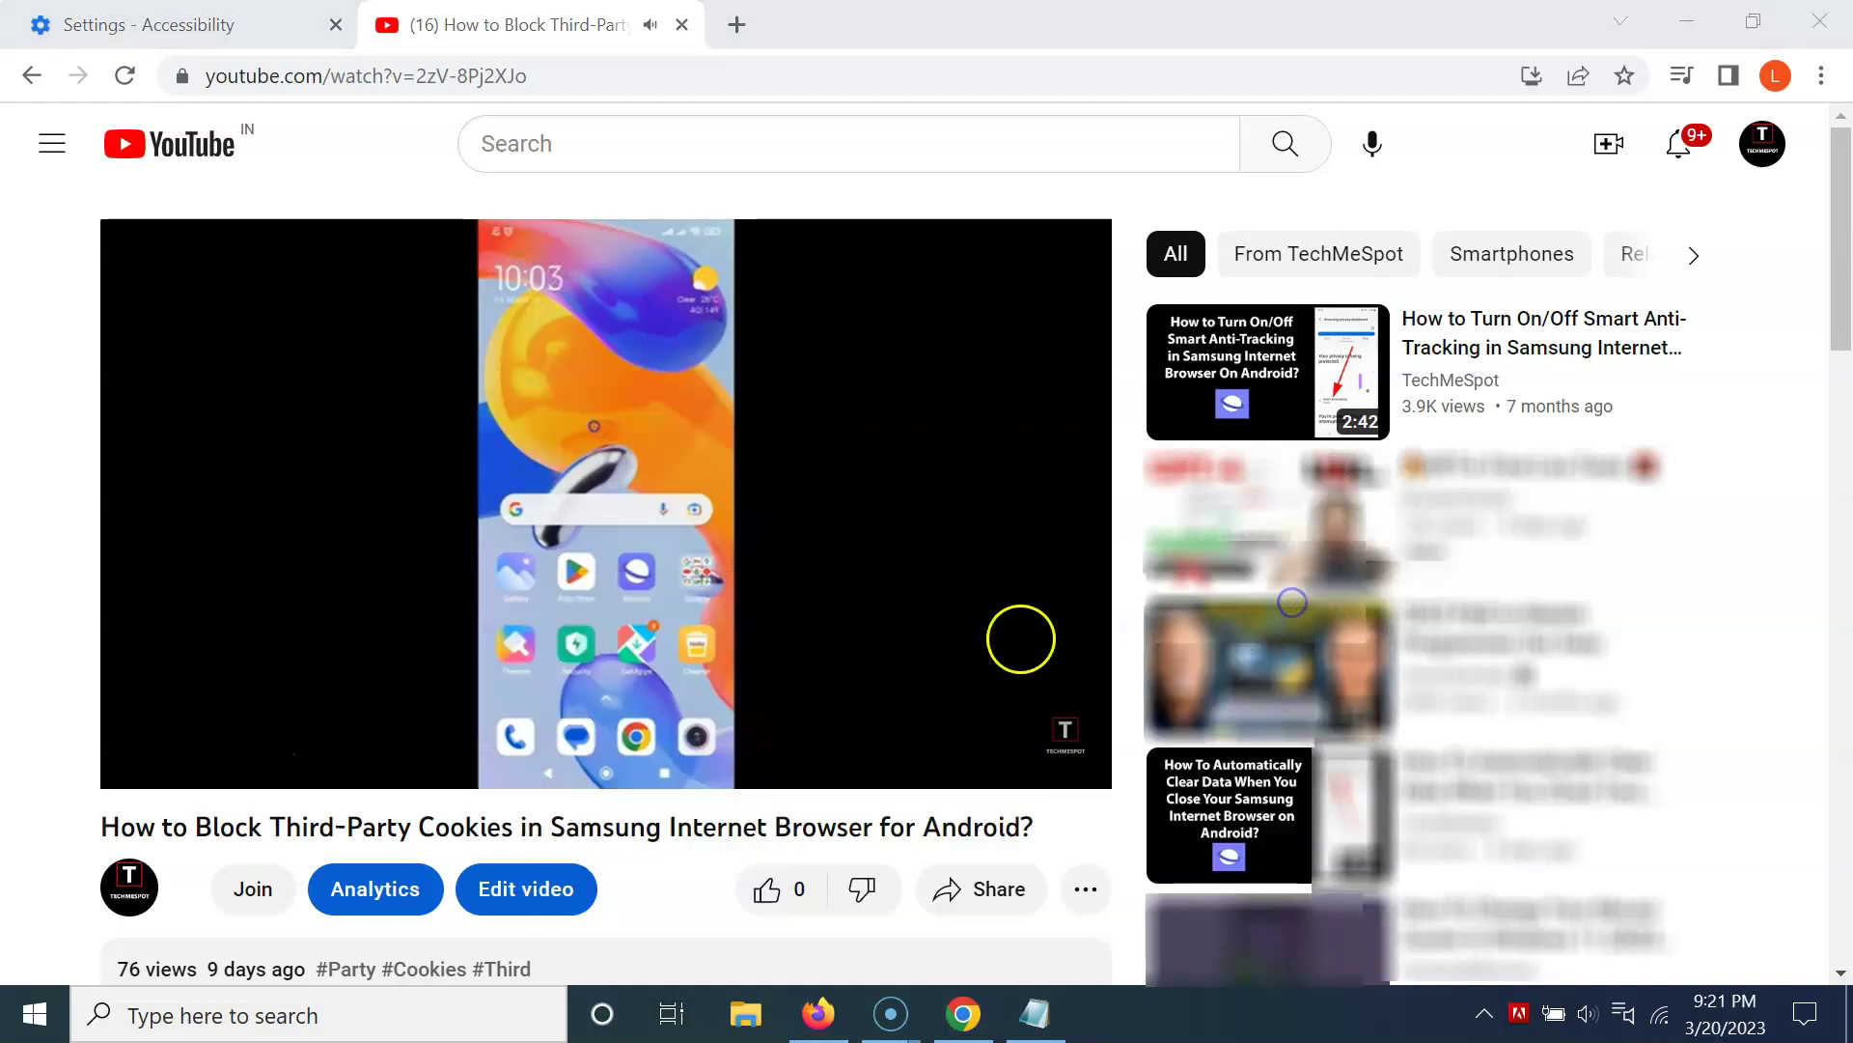
{"action": "left_click", "coordinate": [608, 512]}
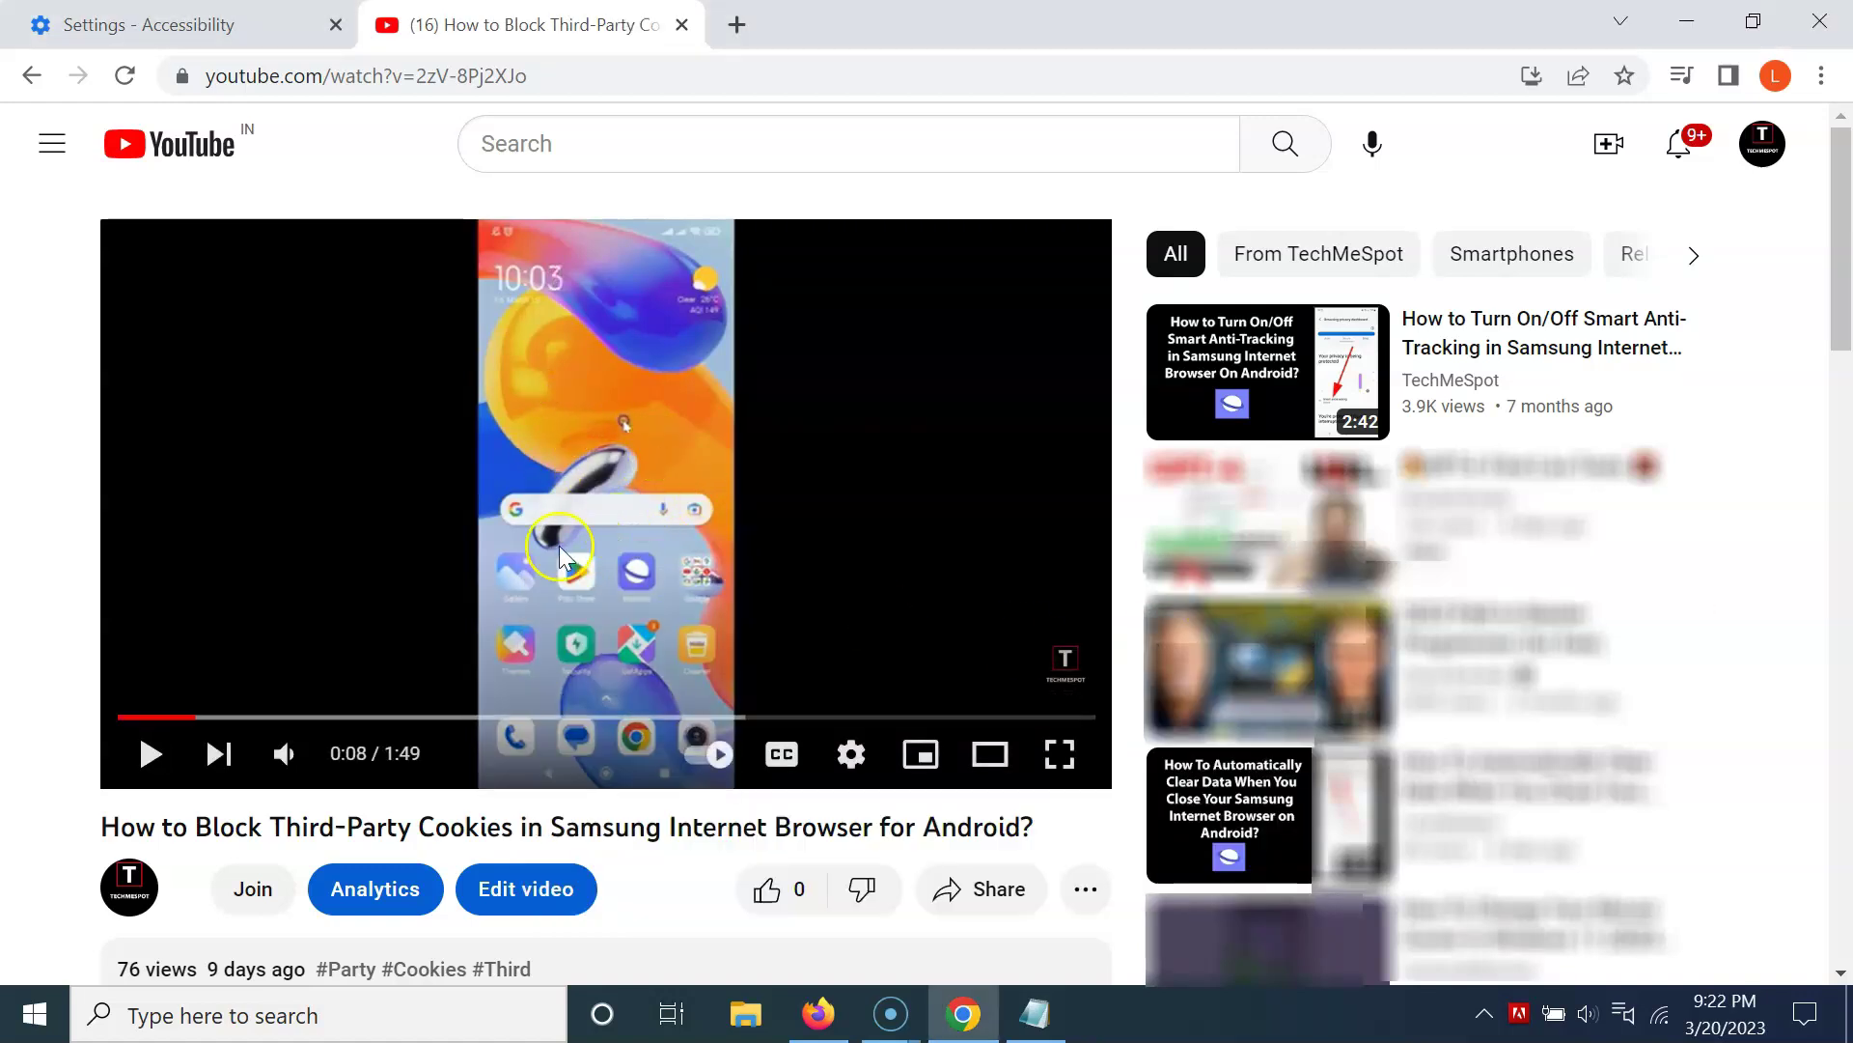
{"action": "left_click", "coordinate": [647, 515]}
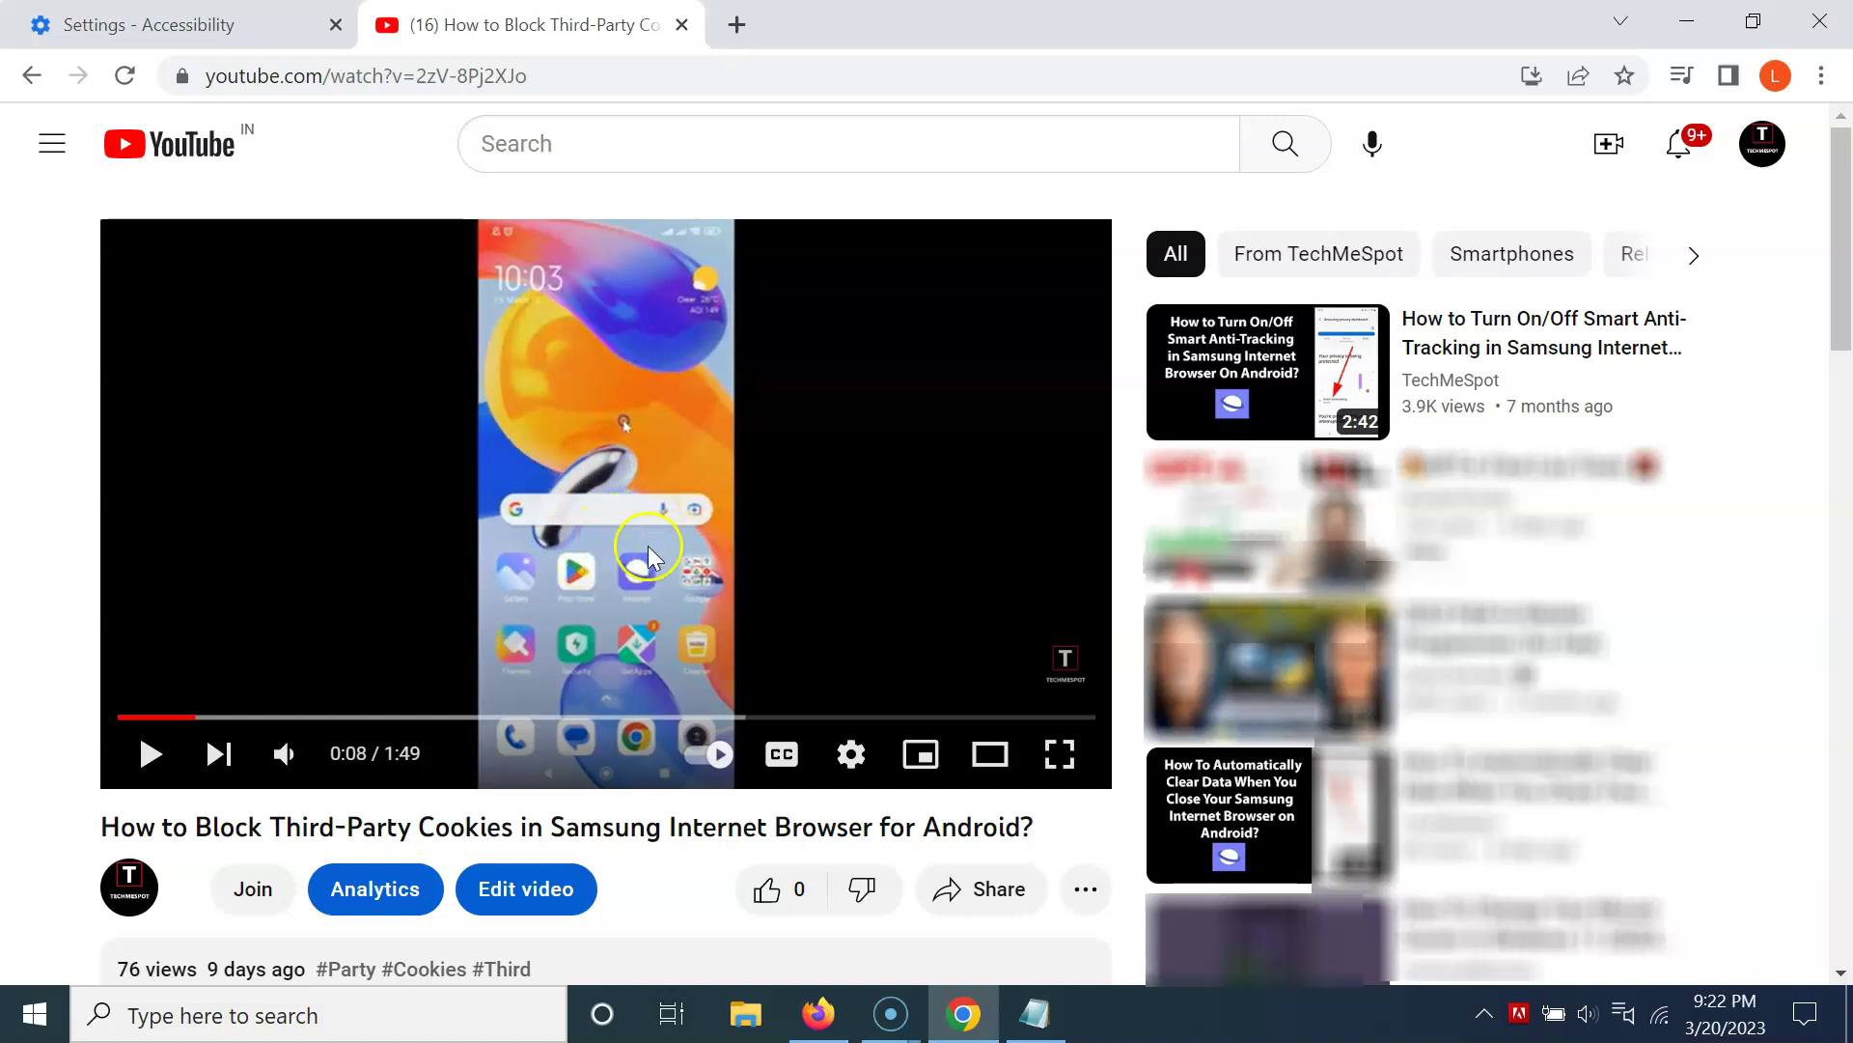
{"action": "left_click", "coordinate": [682, 24]}
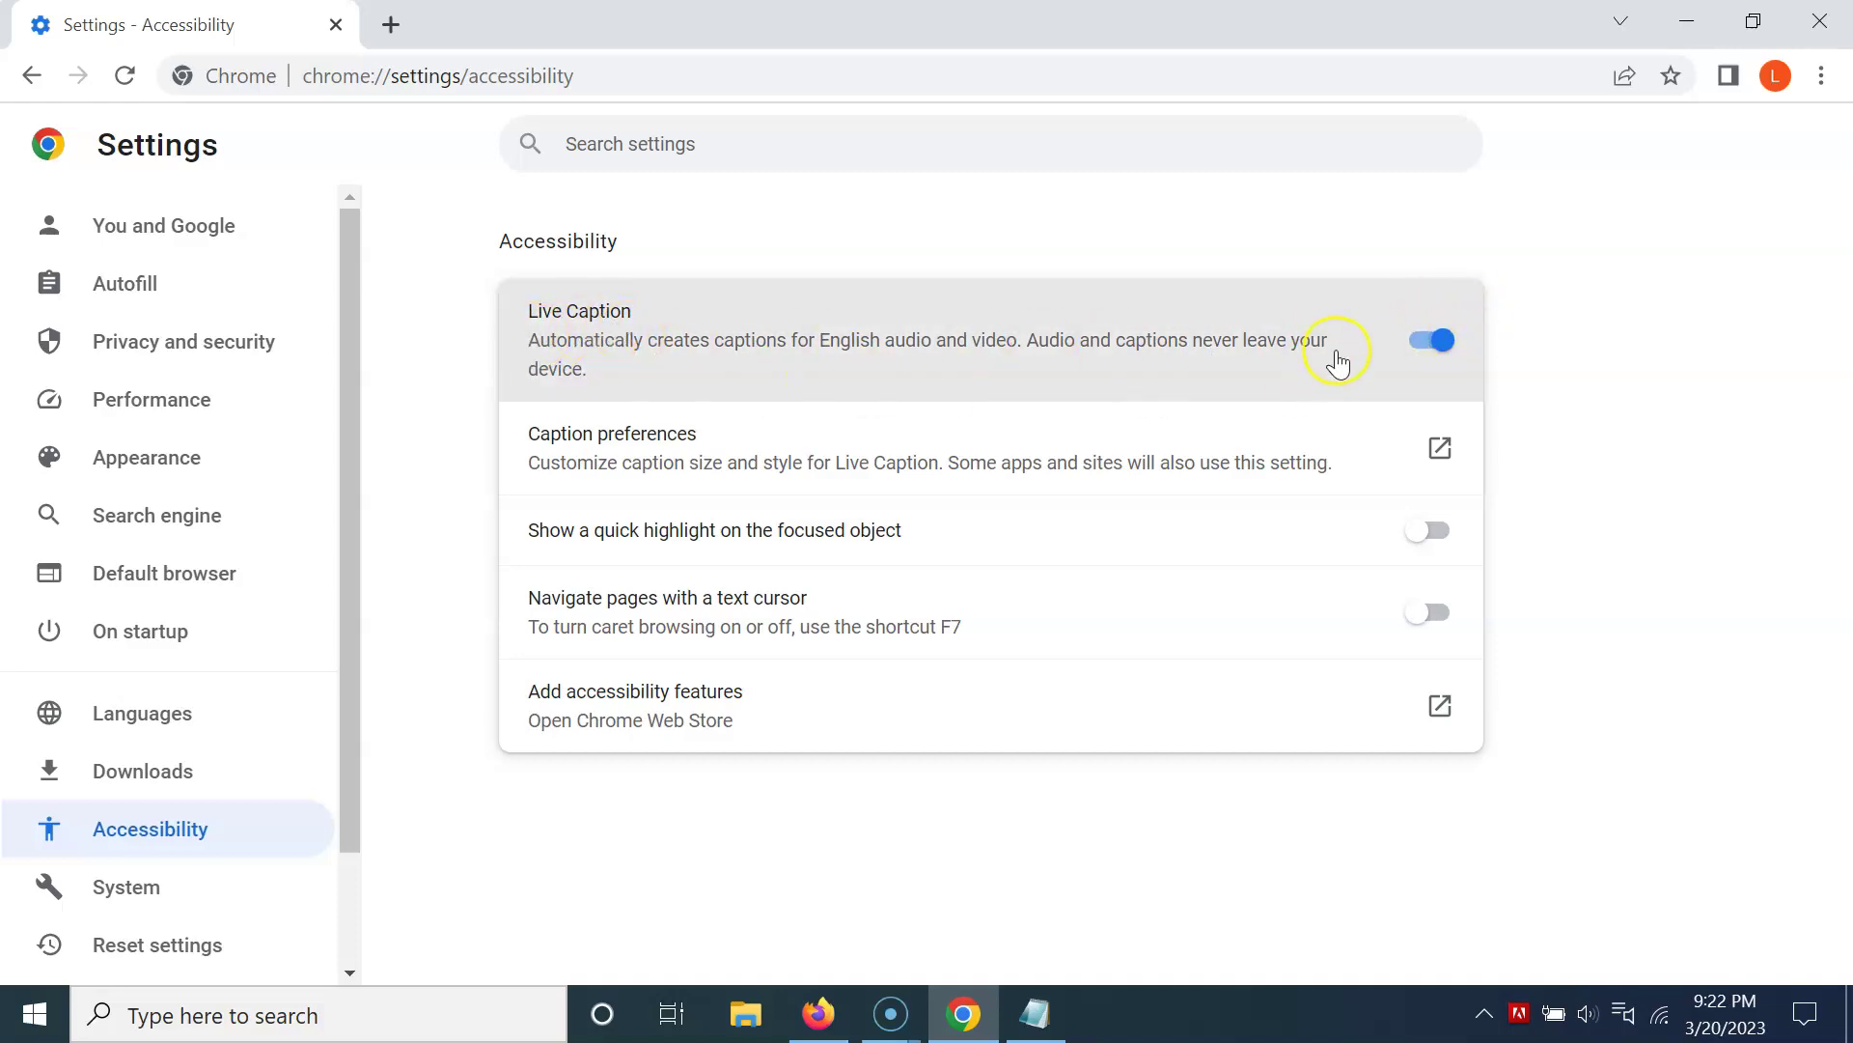
Step: Switch the Live Caption toggle back off on the Accessibility page
{"action": "left_click", "coordinate": [1442, 342]}
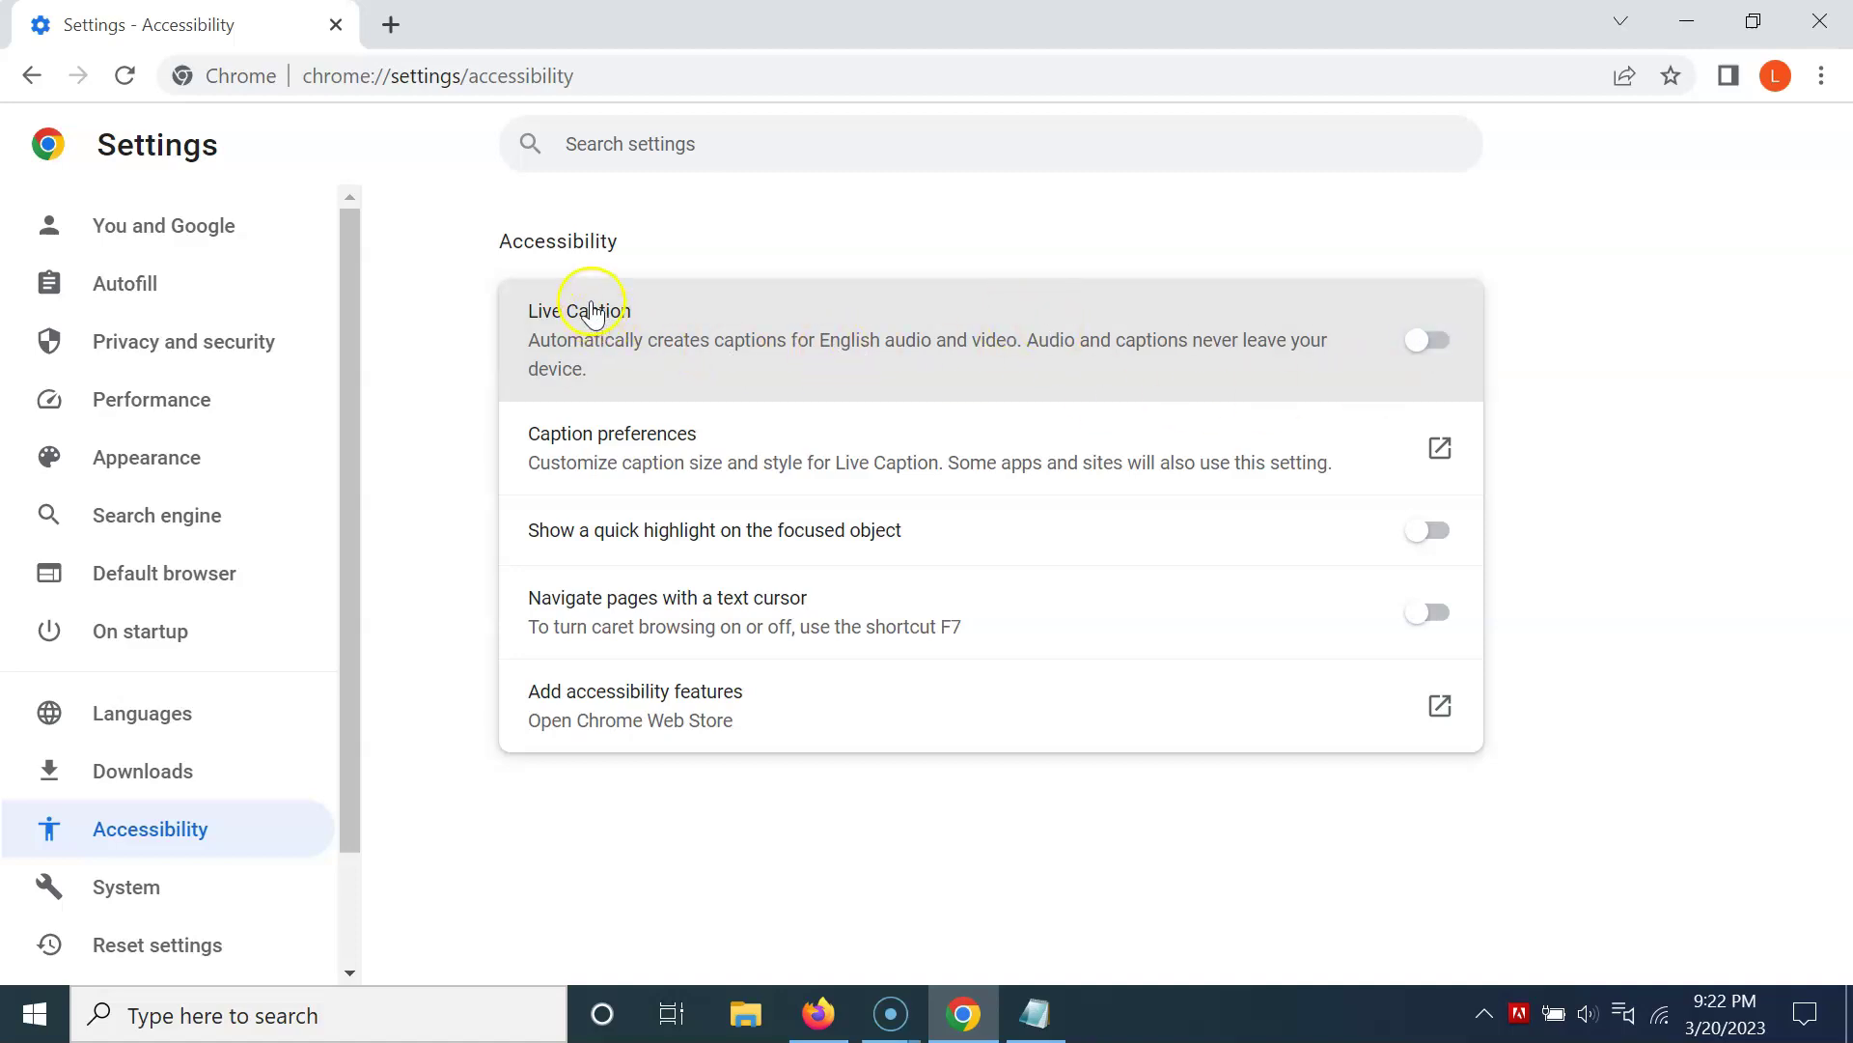
{"action": "left_click", "coordinate": [391, 24]}
Step: Replay the copied YouTube video without captions to 0:08, then swap its tab for a blank one
{"action": "right_click", "coordinate": [471, 64]}
{"action": "left_click", "coordinate": [699, 289]}
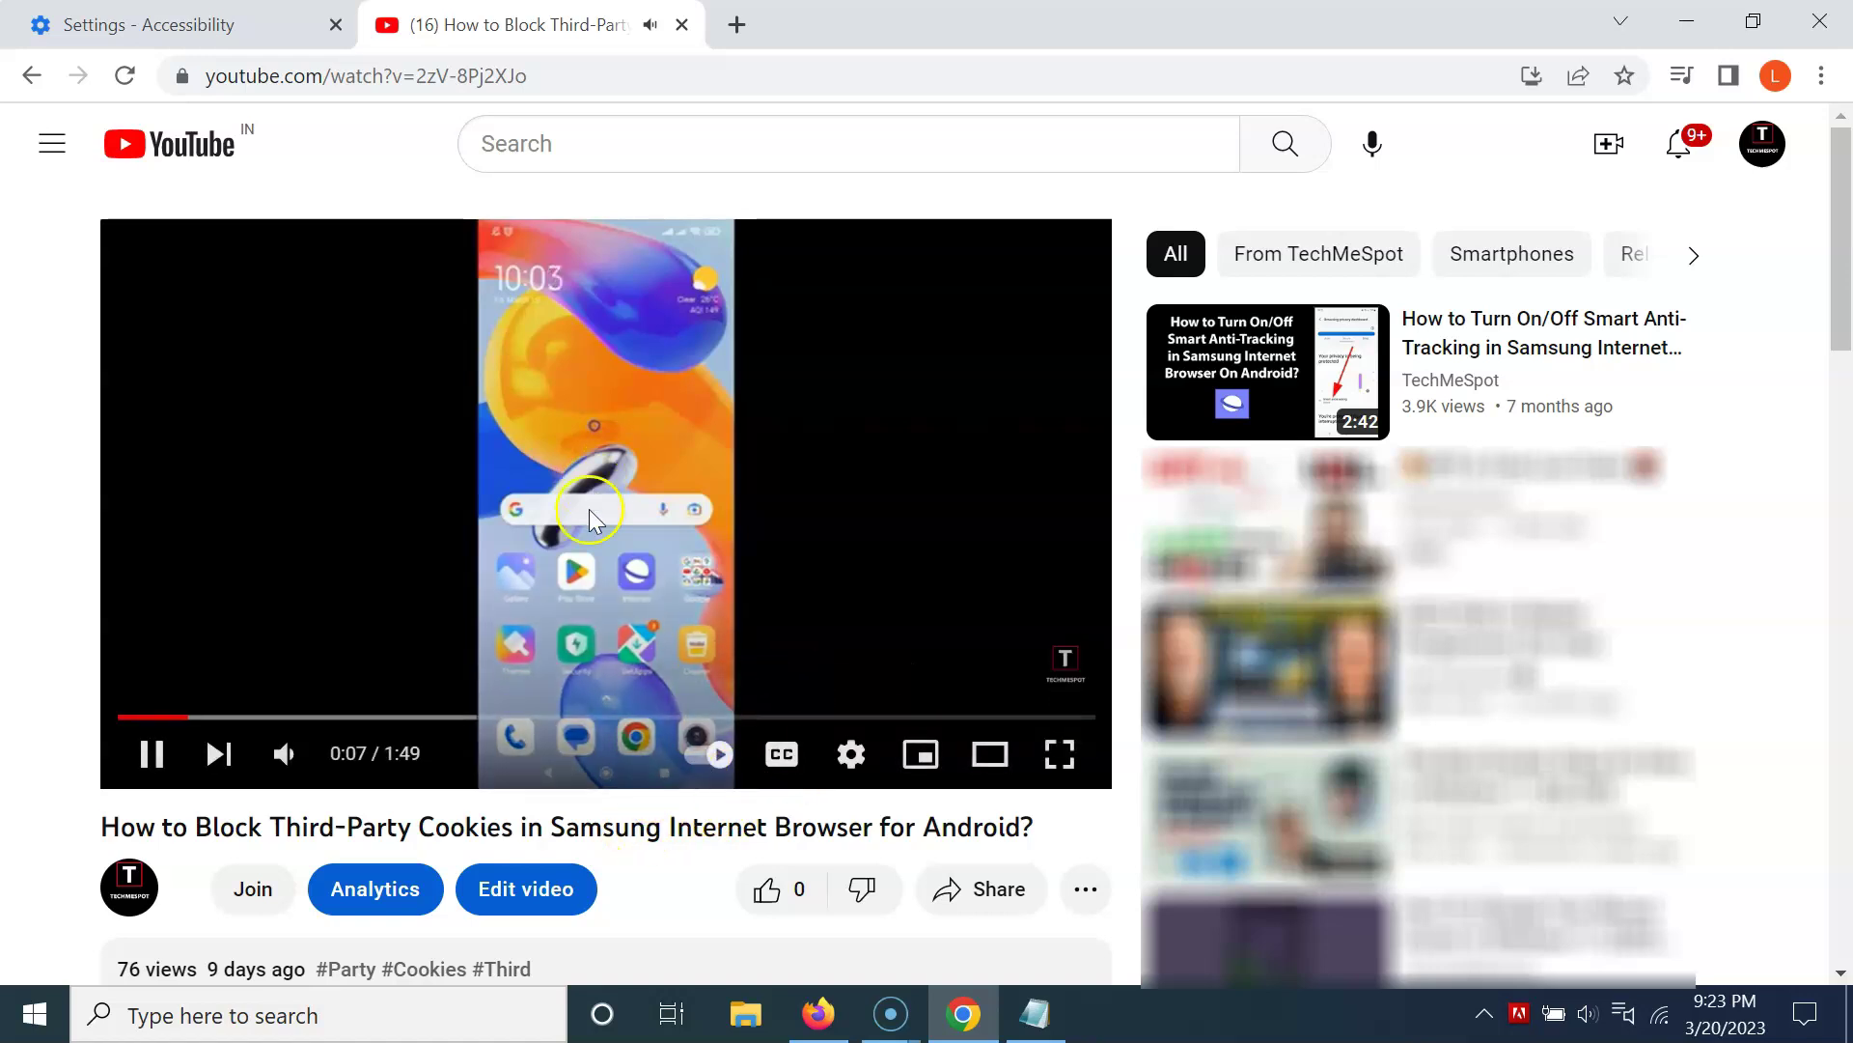
{"action": "left_click", "coordinate": [525, 413]}
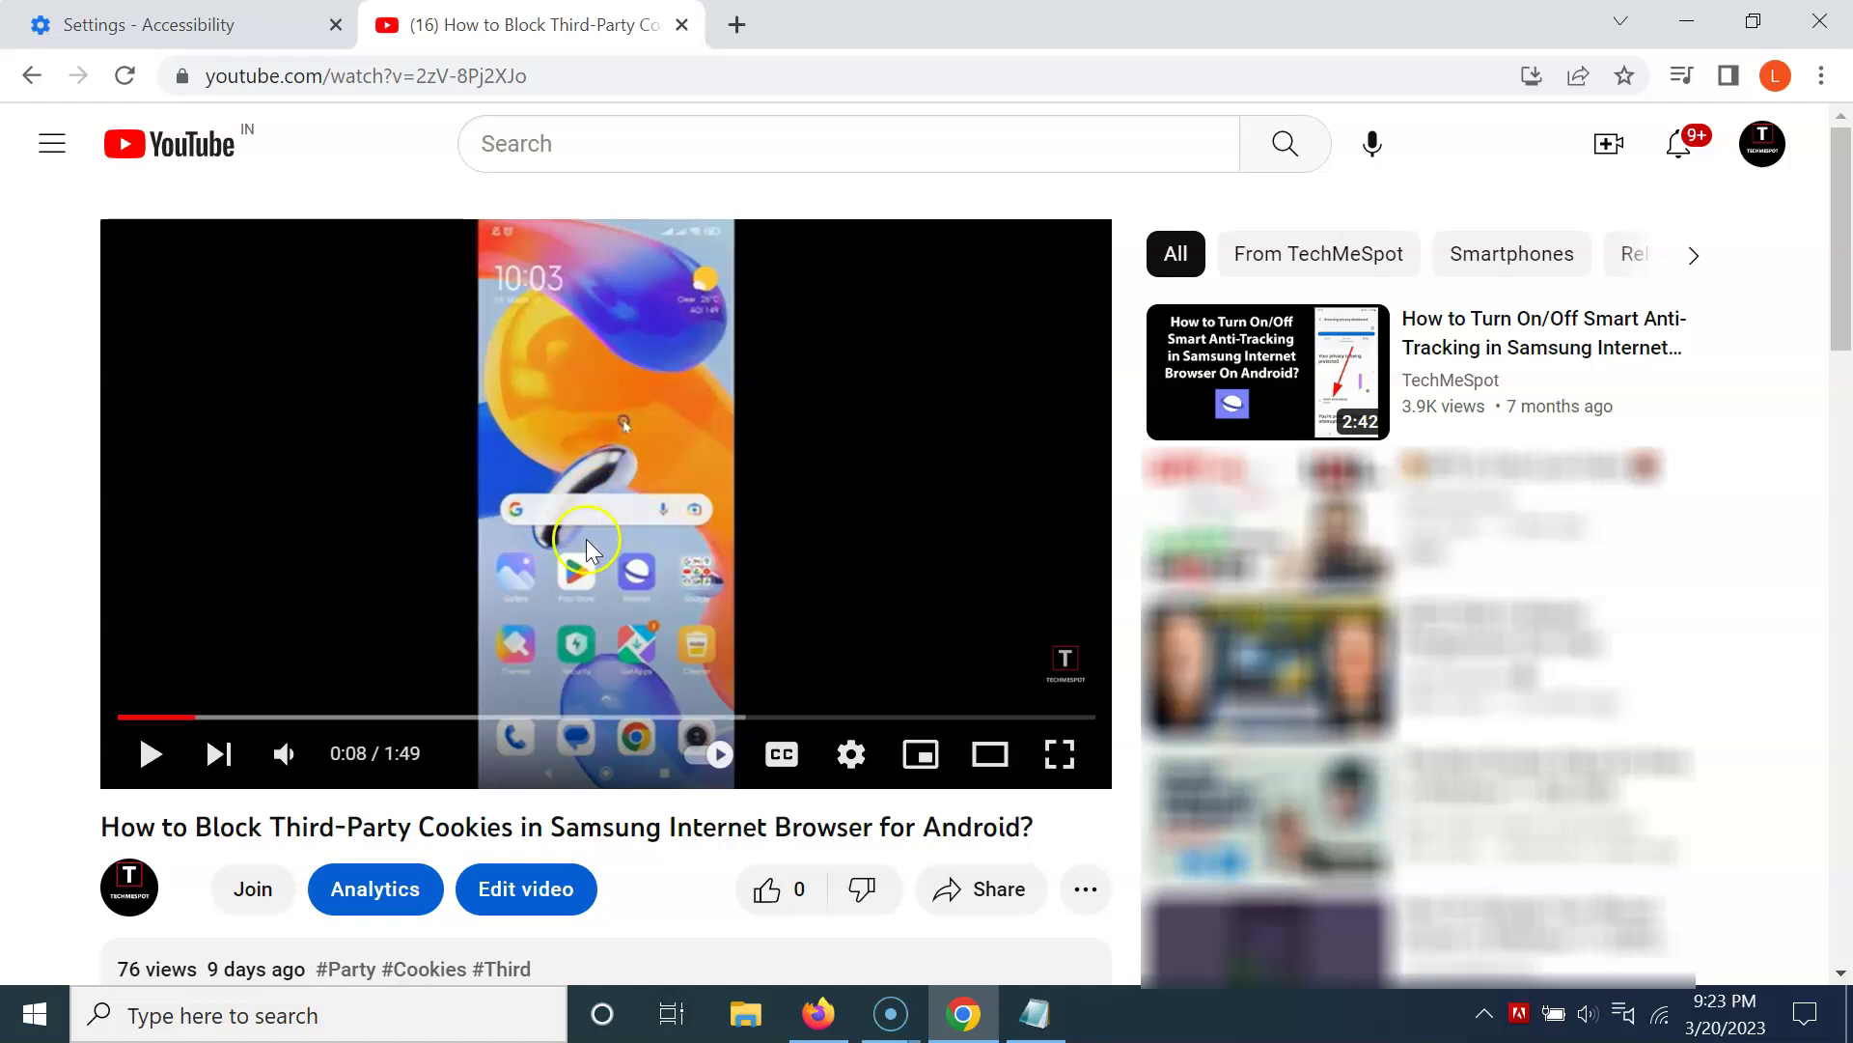
{"action": "left_click", "coordinate": [683, 26]}
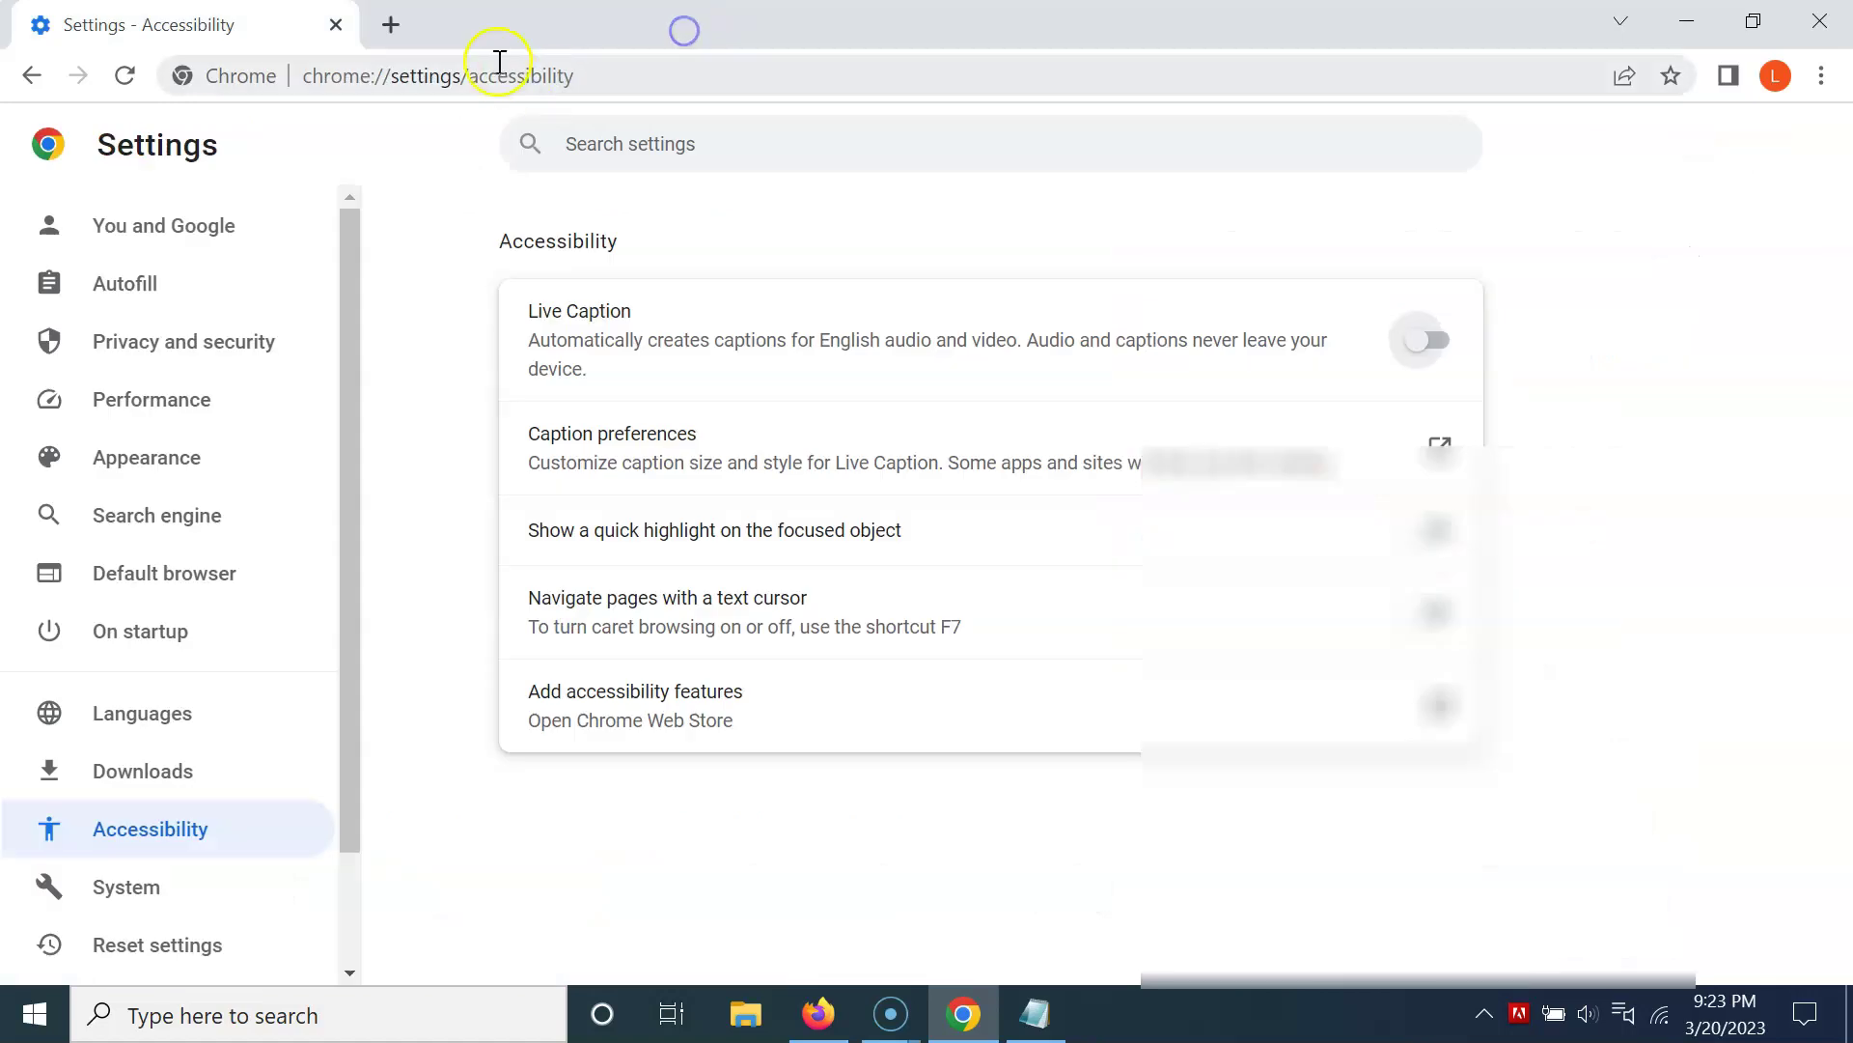
{"action": "left_click", "coordinate": [393, 24]}
{"action": "left_click", "coordinate": [323, 24]}
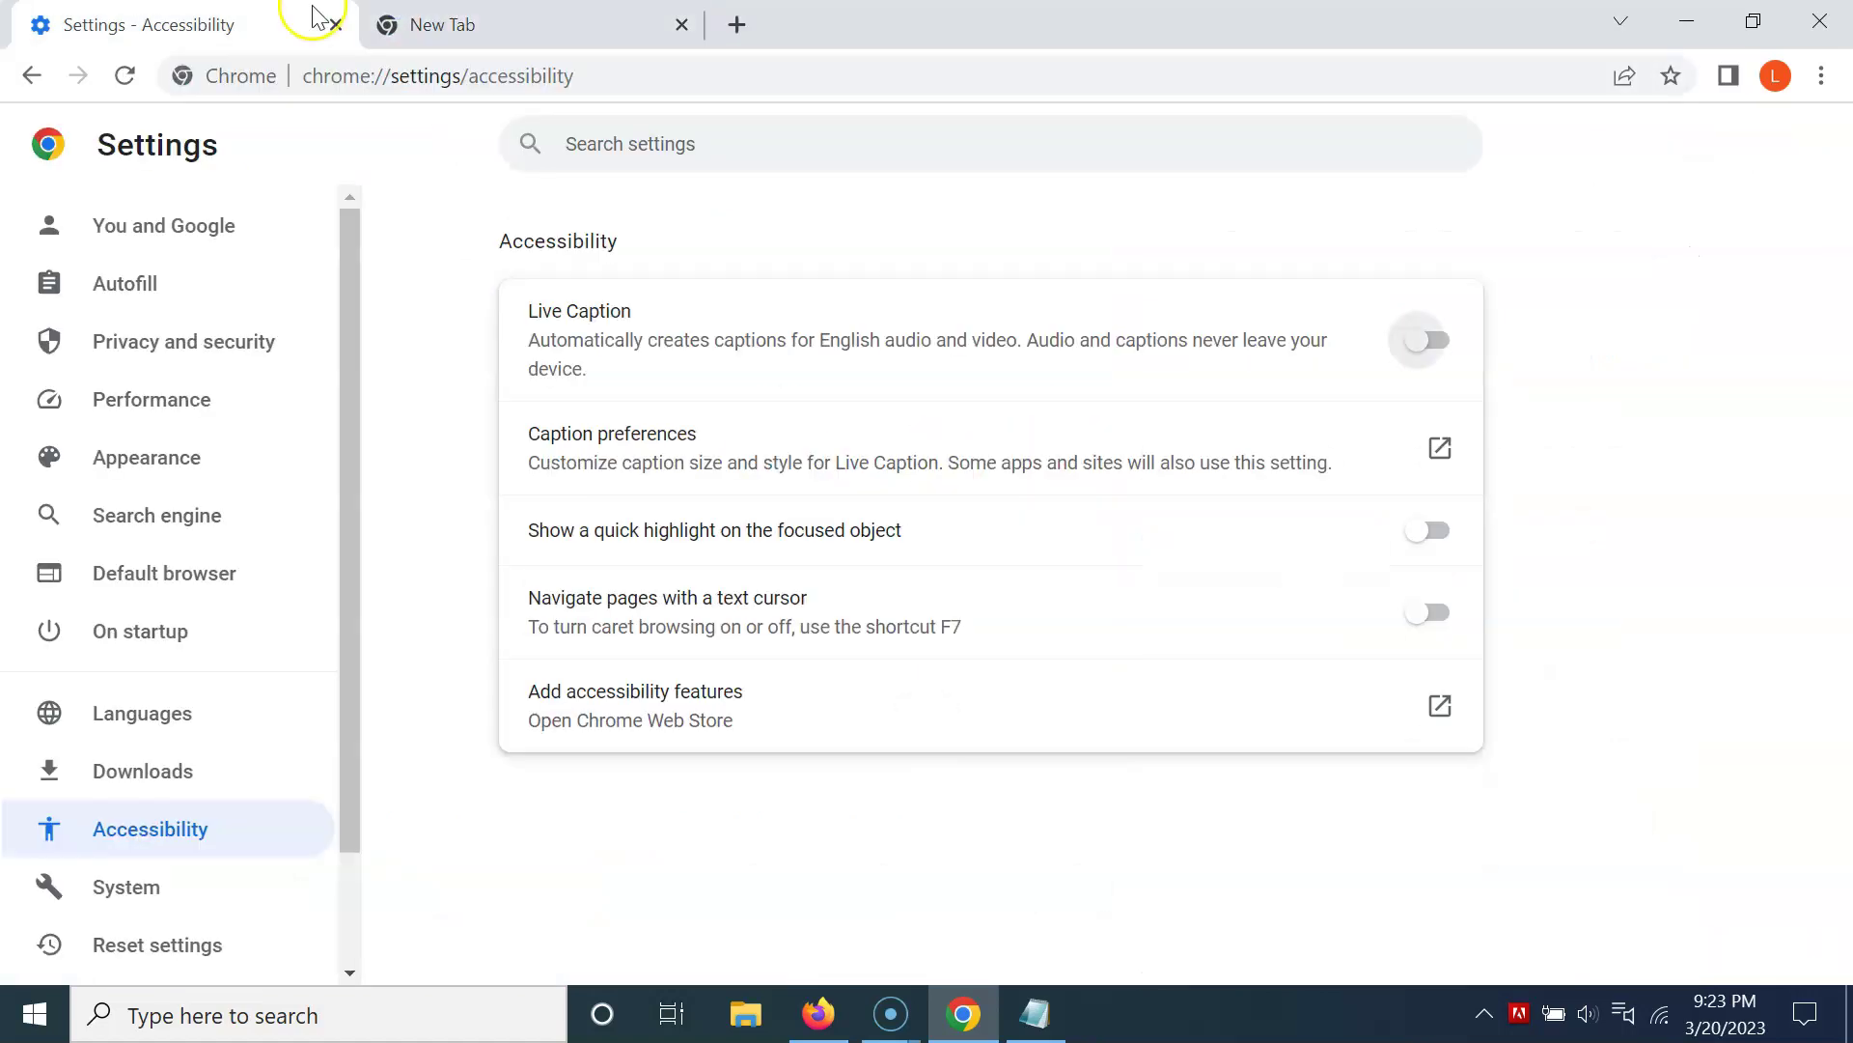
Step: Close the Settings tab, load the copied YouTube video link, and pause it at 0:03
{"action": "left_click", "coordinate": [335, 24]}
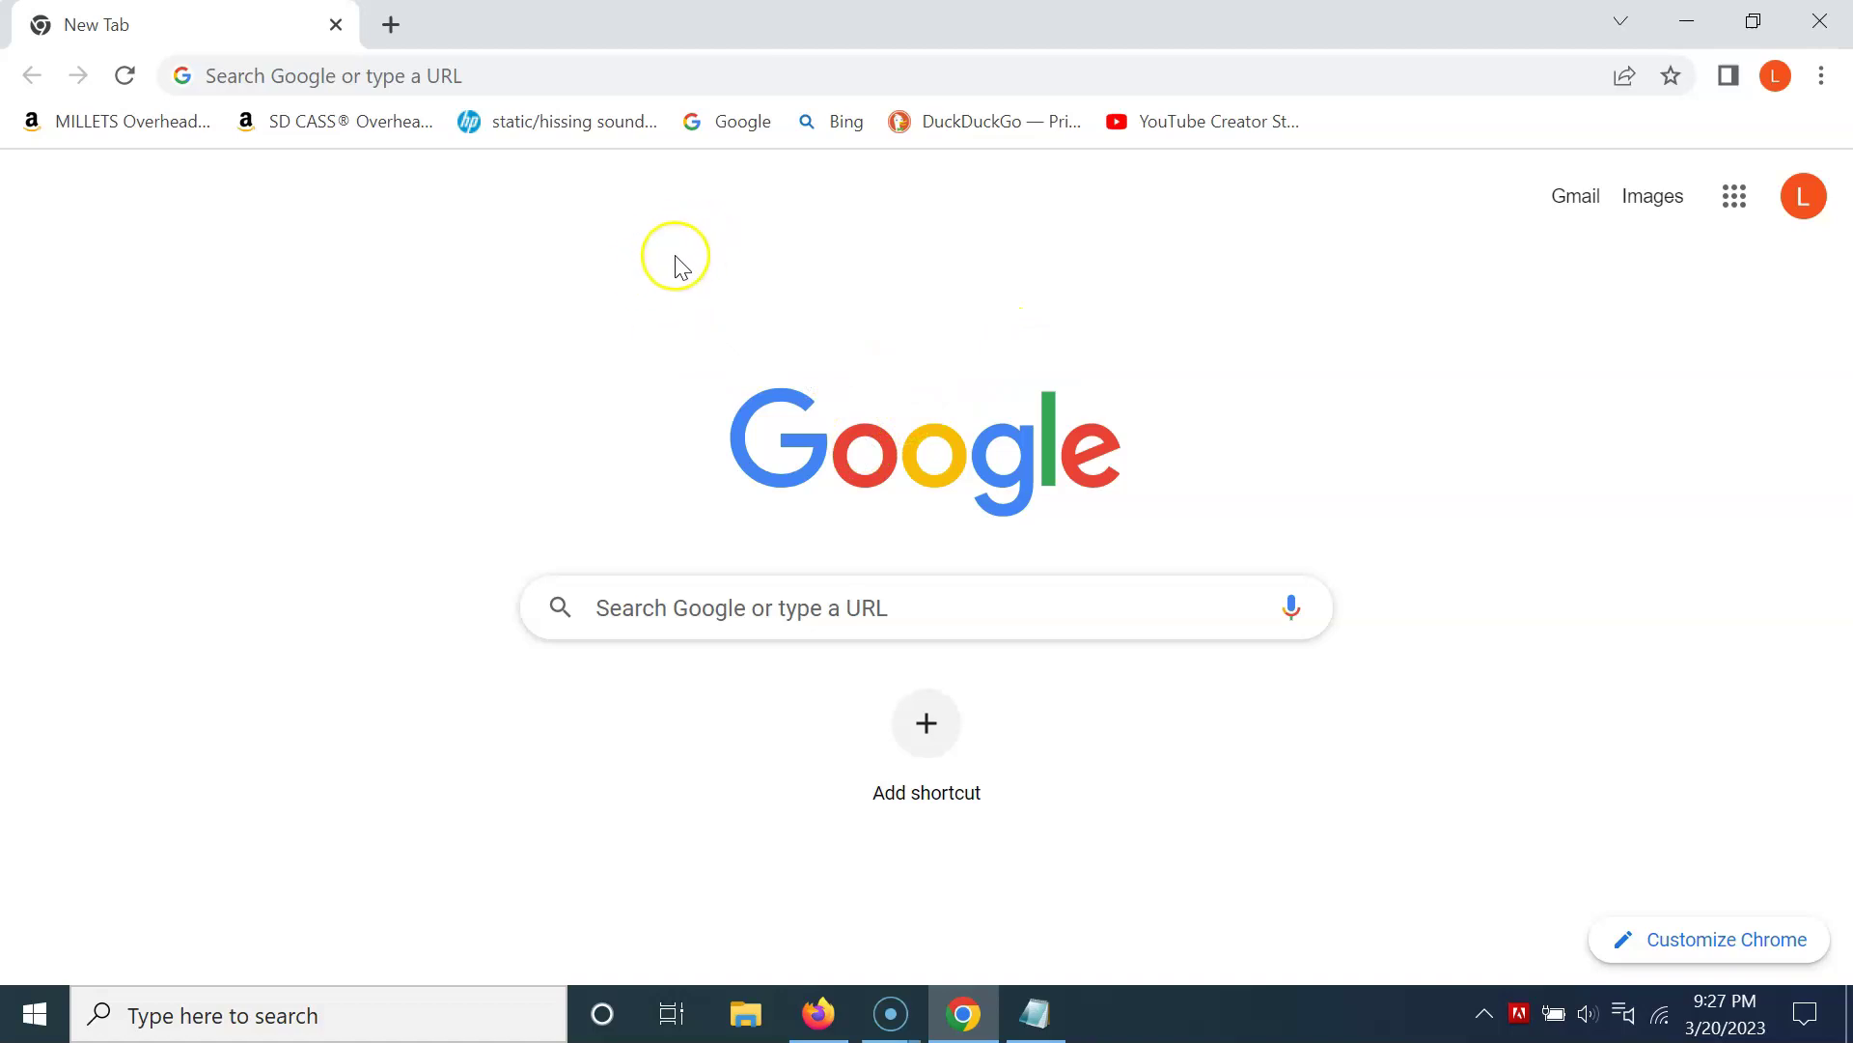
{"action": "left_click", "coordinate": [657, 74]}
{"action": "right_click", "coordinate": [654, 71]}
{"action": "left_click", "coordinate": [935, 295]}
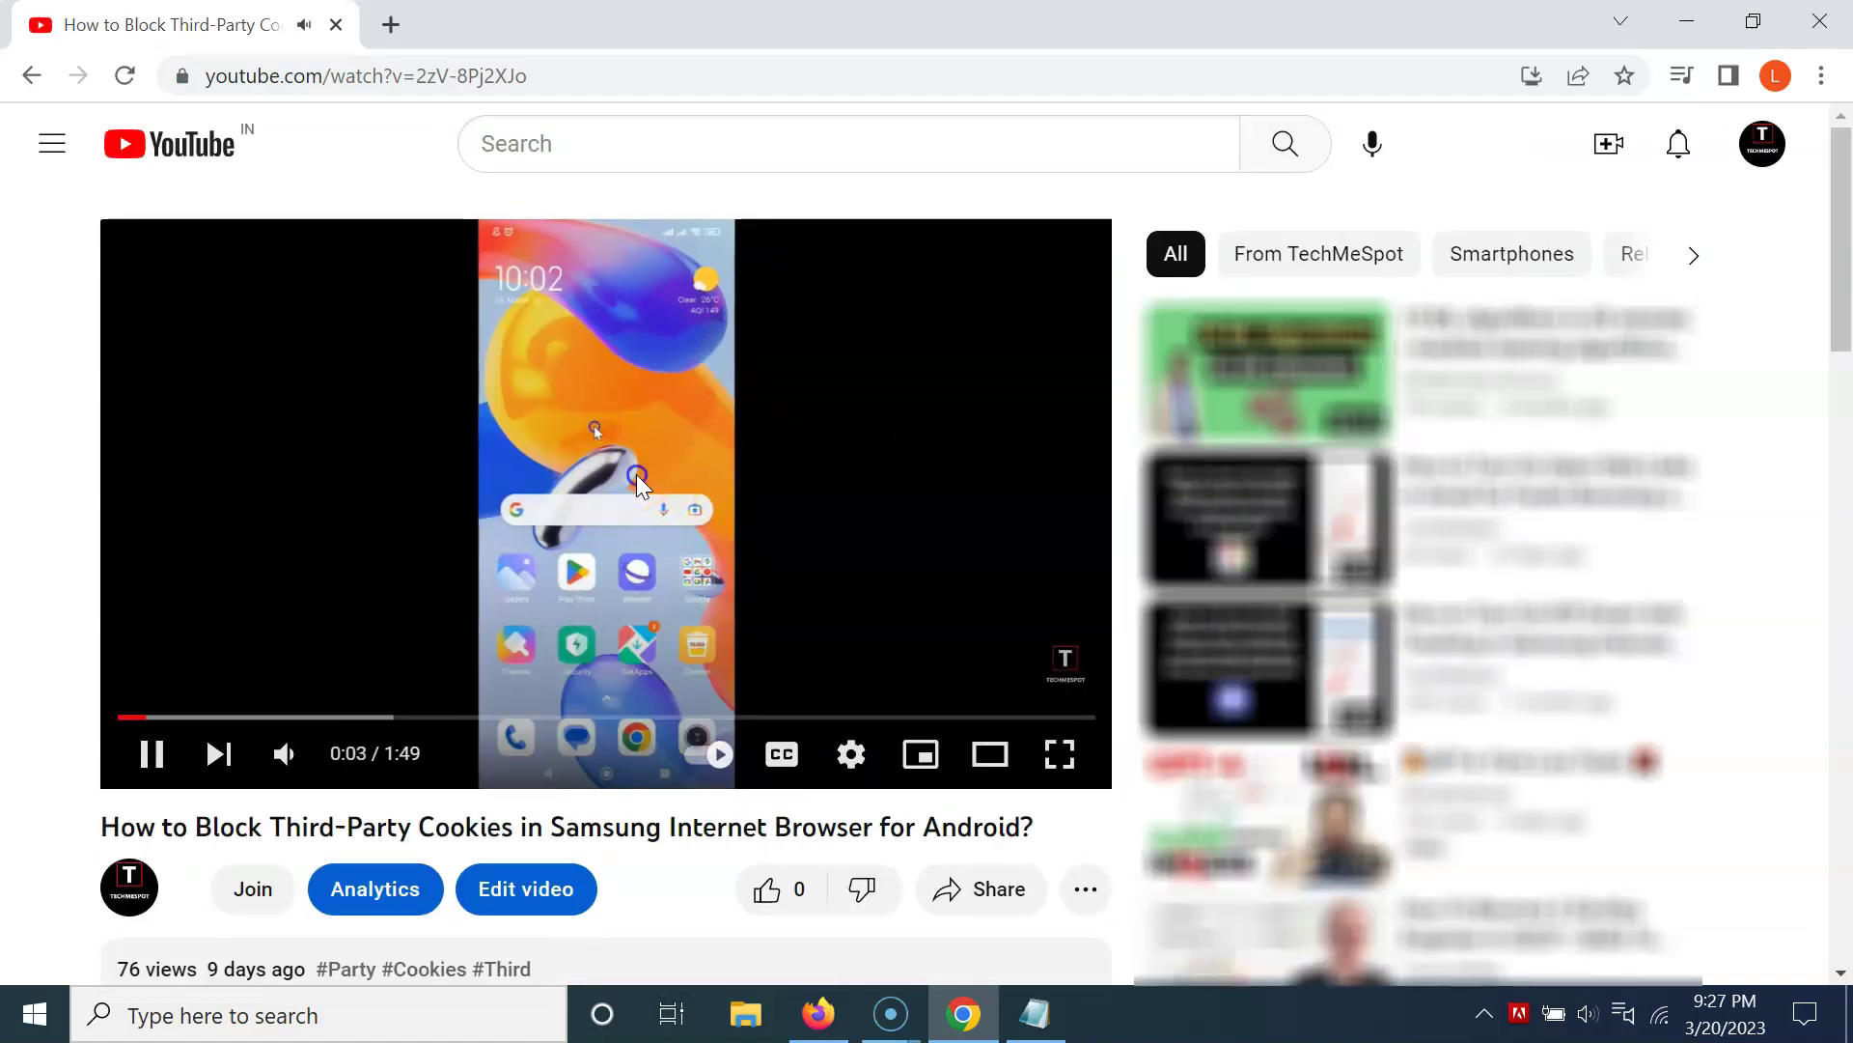
{"action": "left_click", "coordinate": [635, 473]}
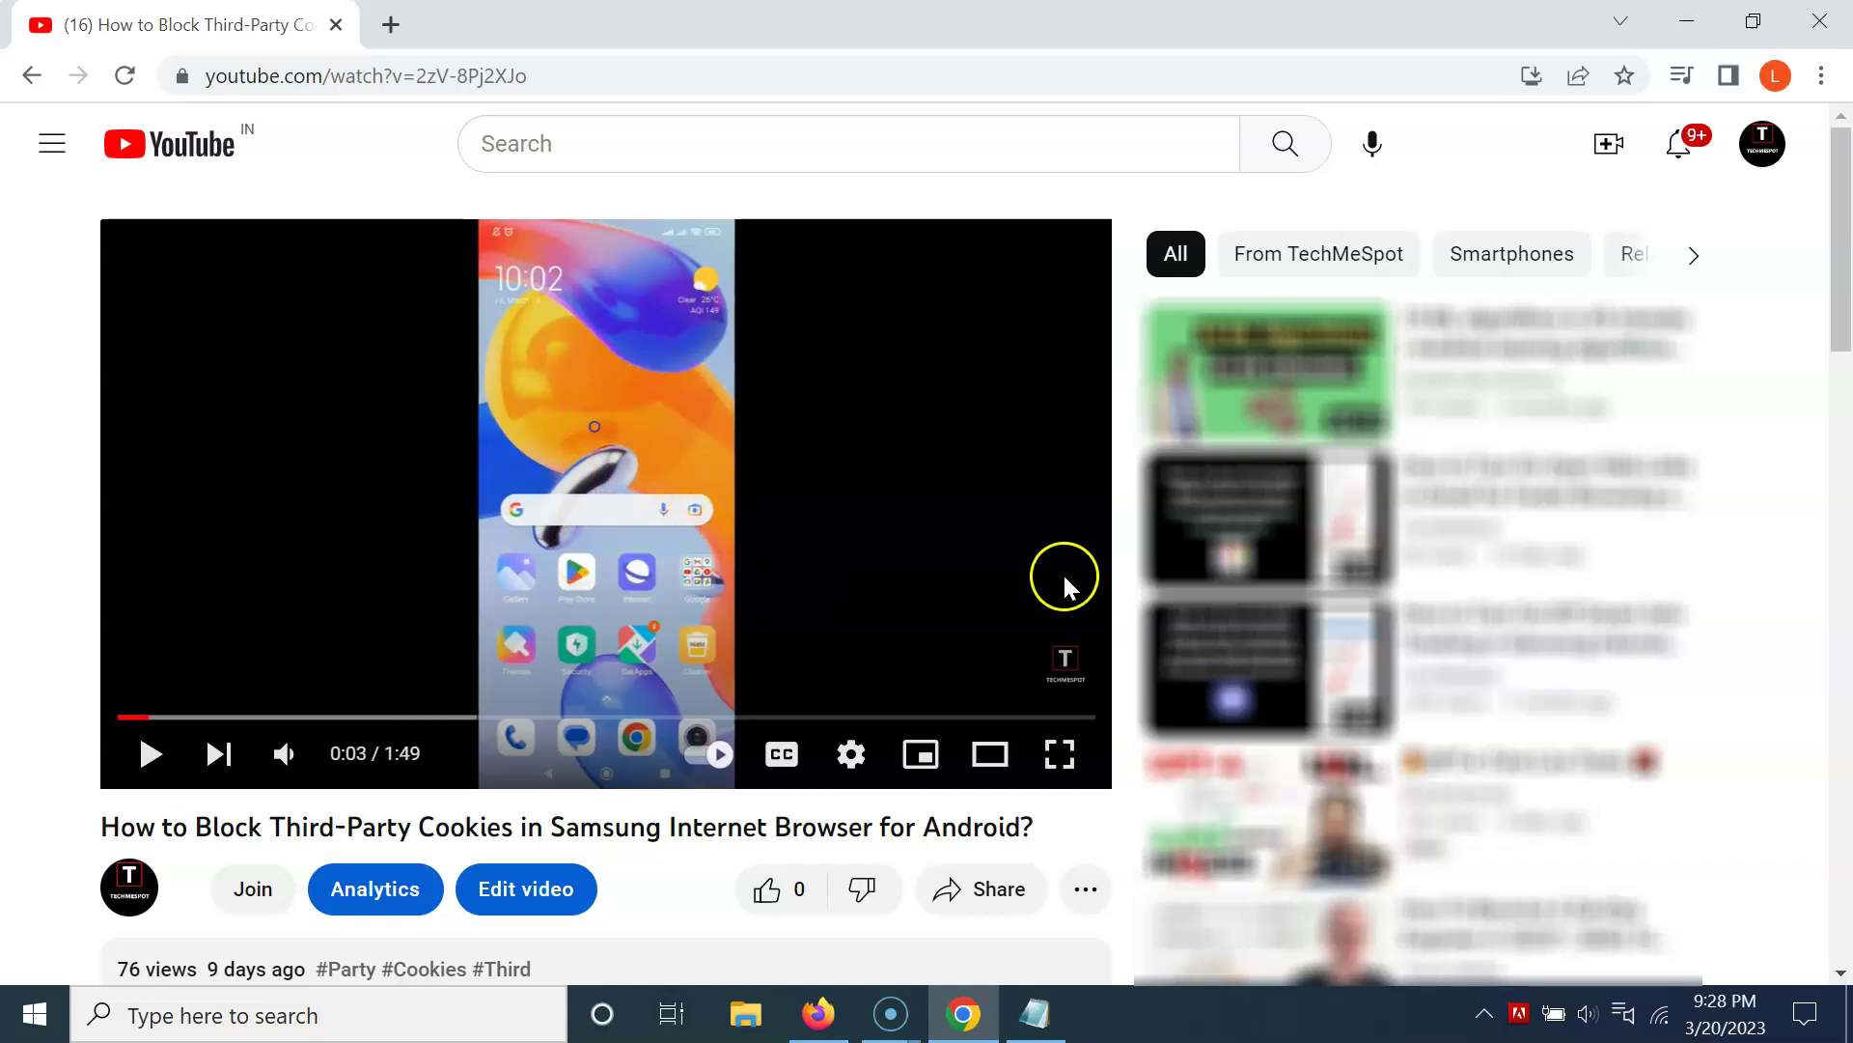
{"action": "left_click", "coordinate": [1682, 77]}
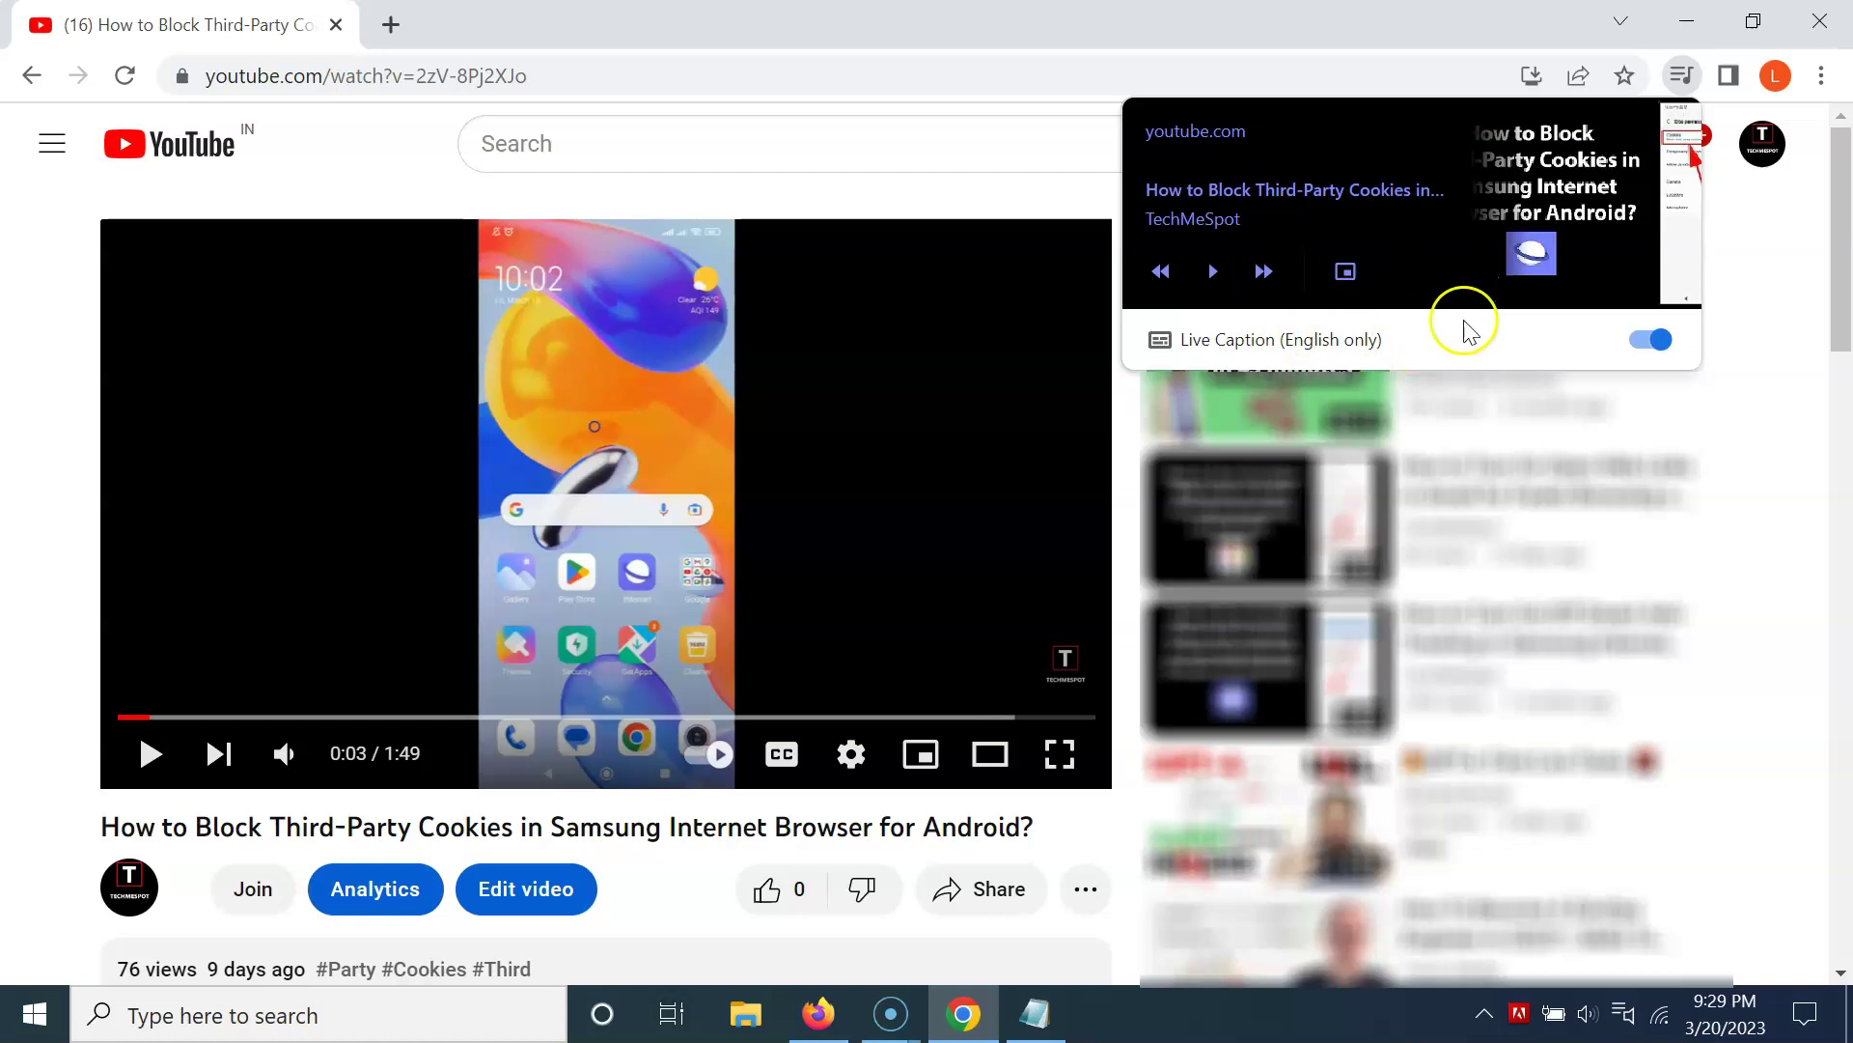
Step: Play the video with Live Caption on, then dismiss the caption bubble and pause at 0:10
{"action": "left_click", "coordinate": [1685, 79]}
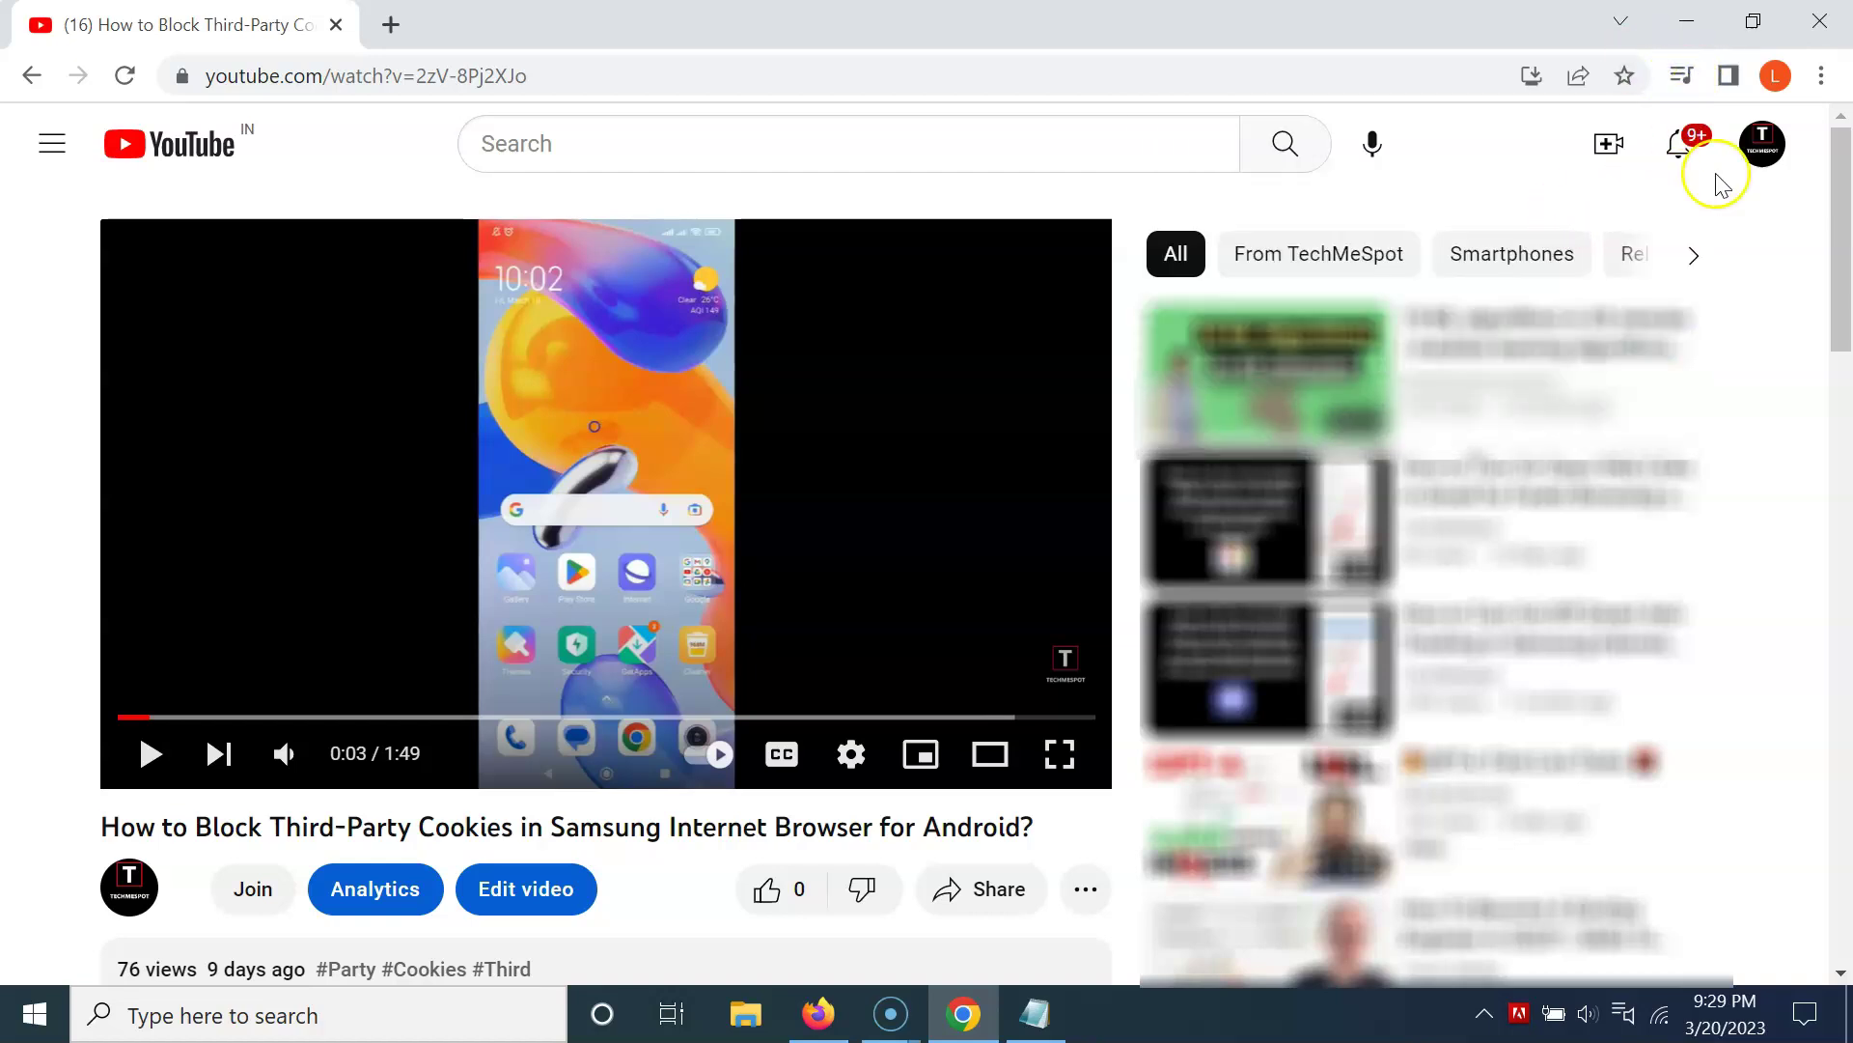
{"action": "left_click", "coordinate": [642, 486]}
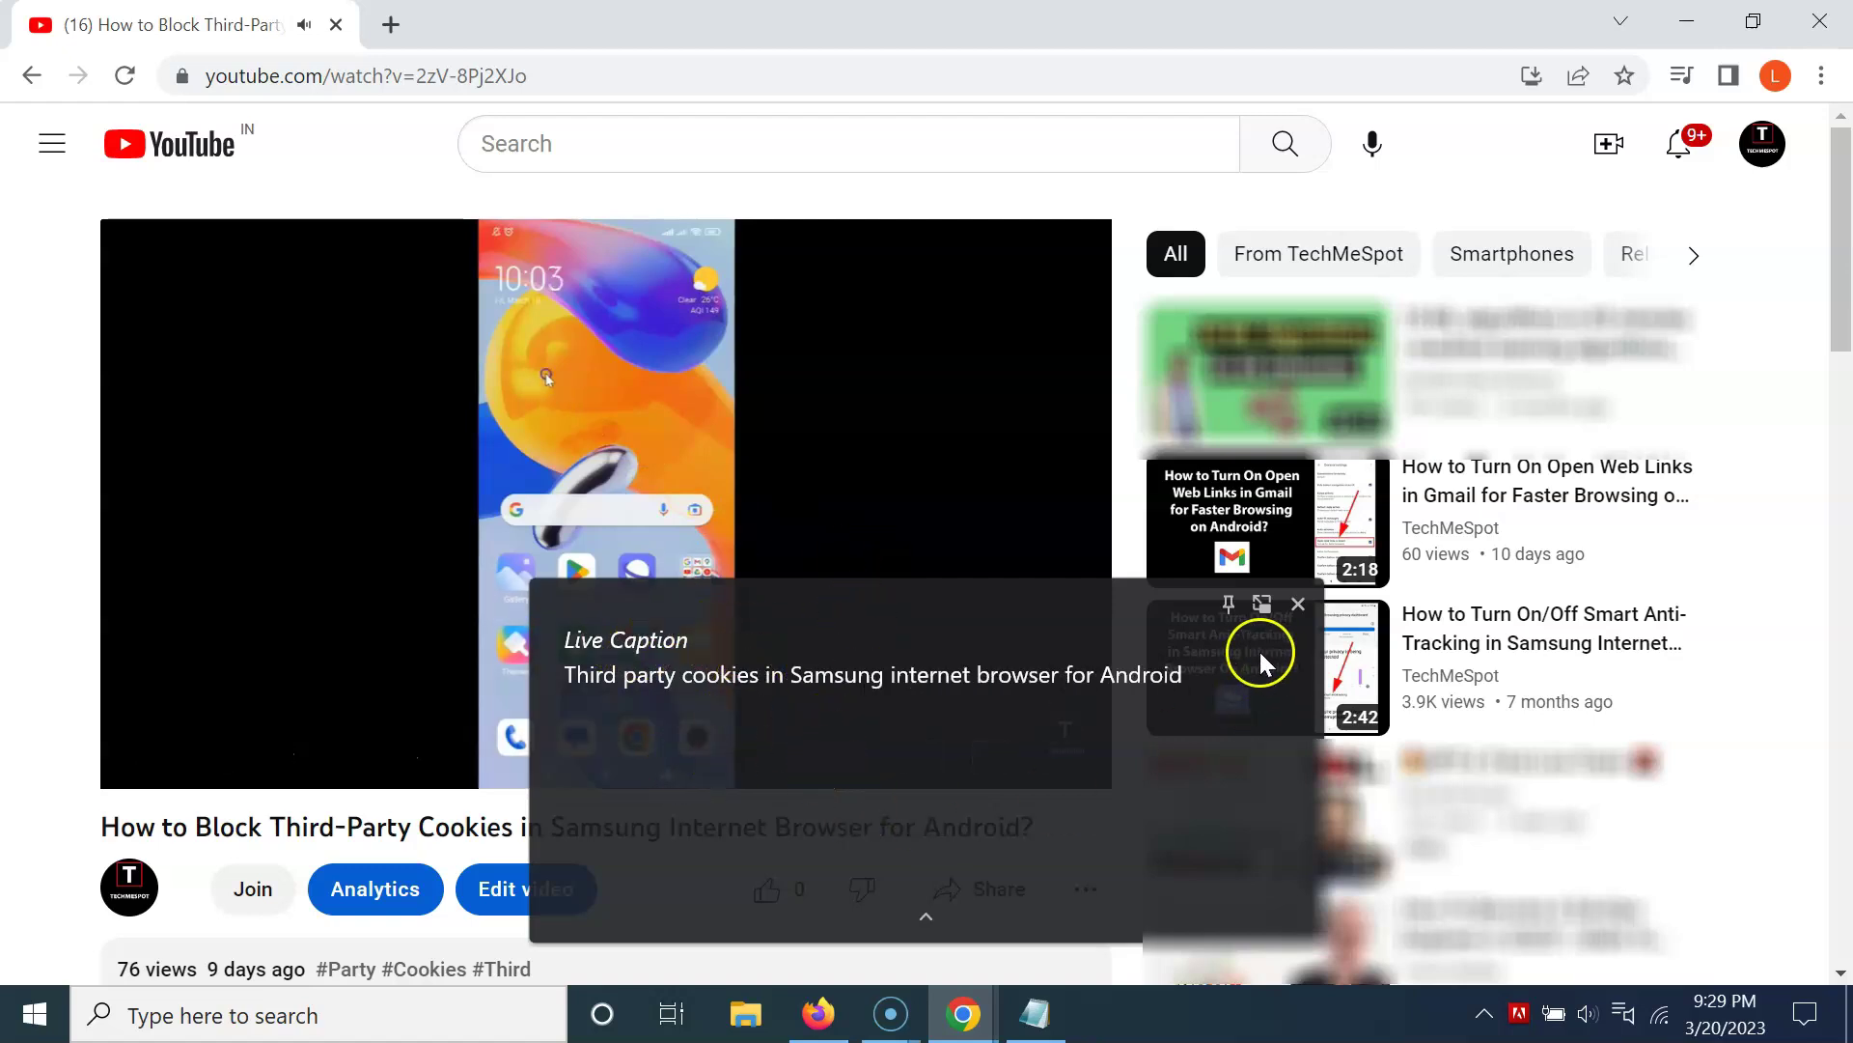
{"action": "left_click", "coordinate": [1298, 604]}
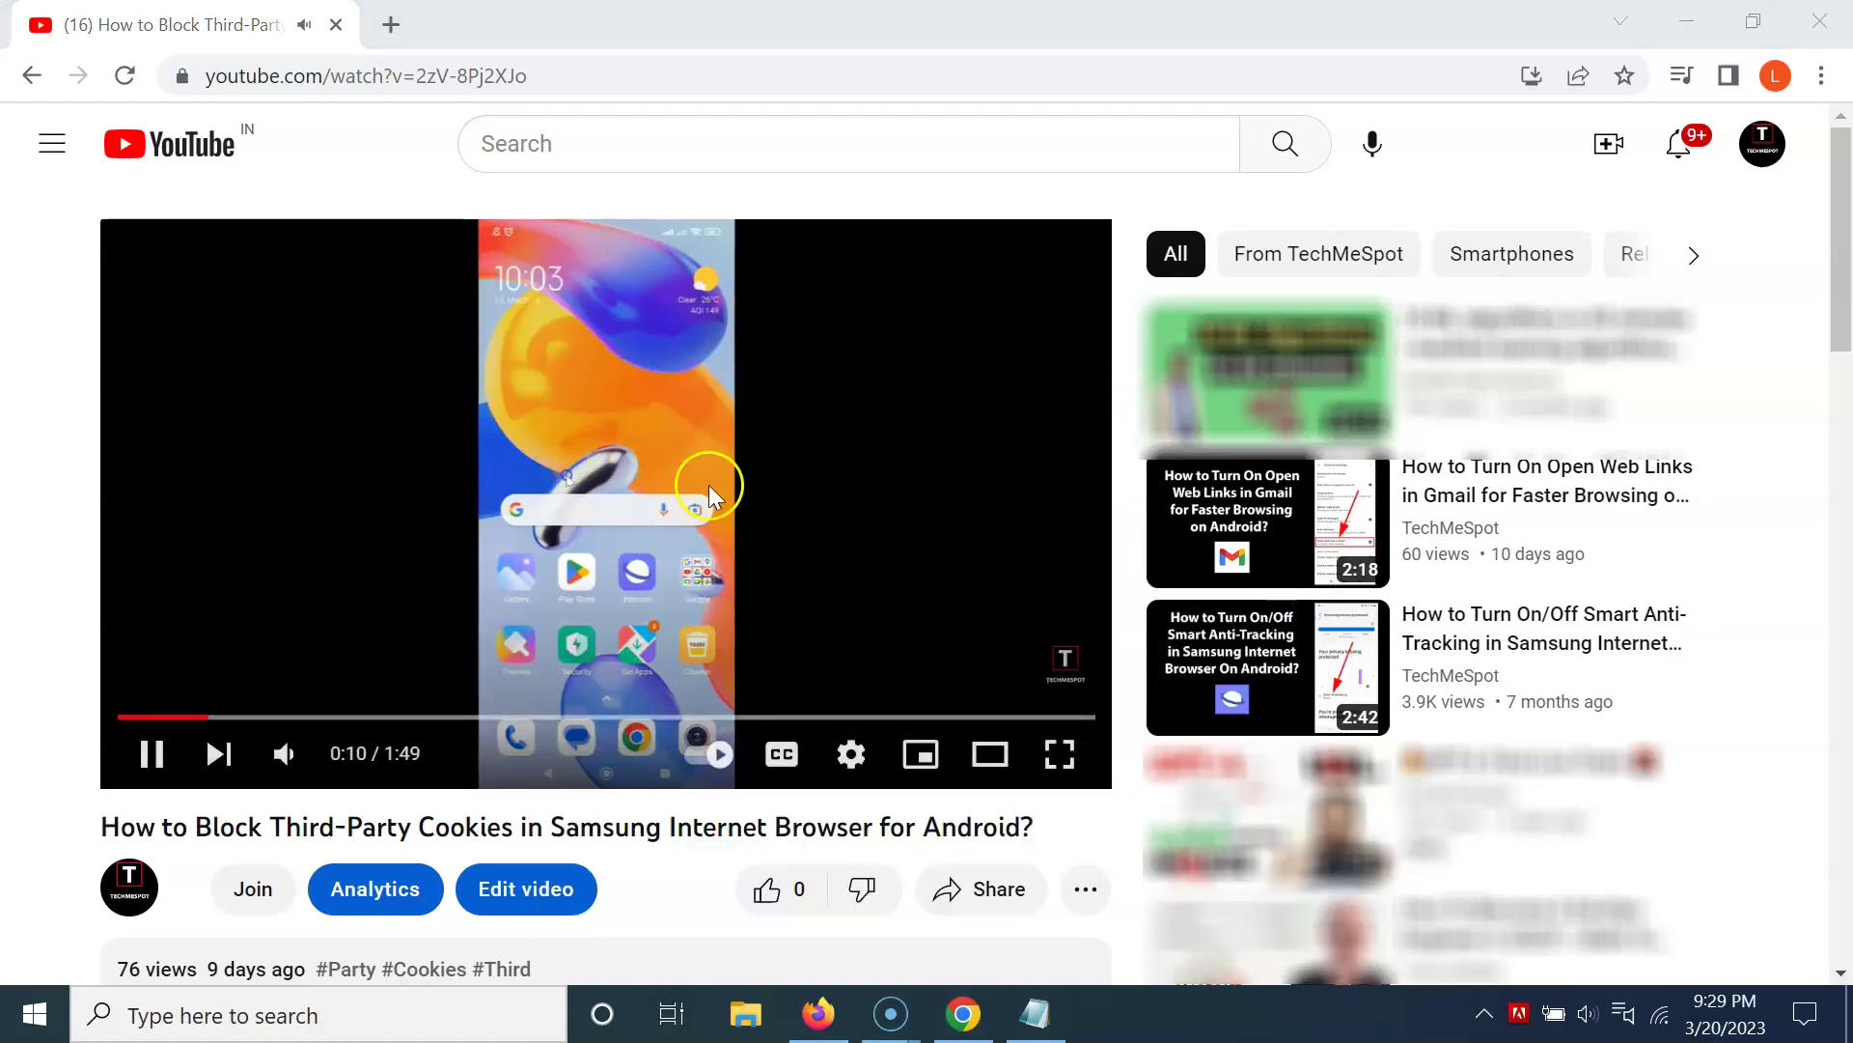
{"action": "left_click", "coordinate": [652, 472]}
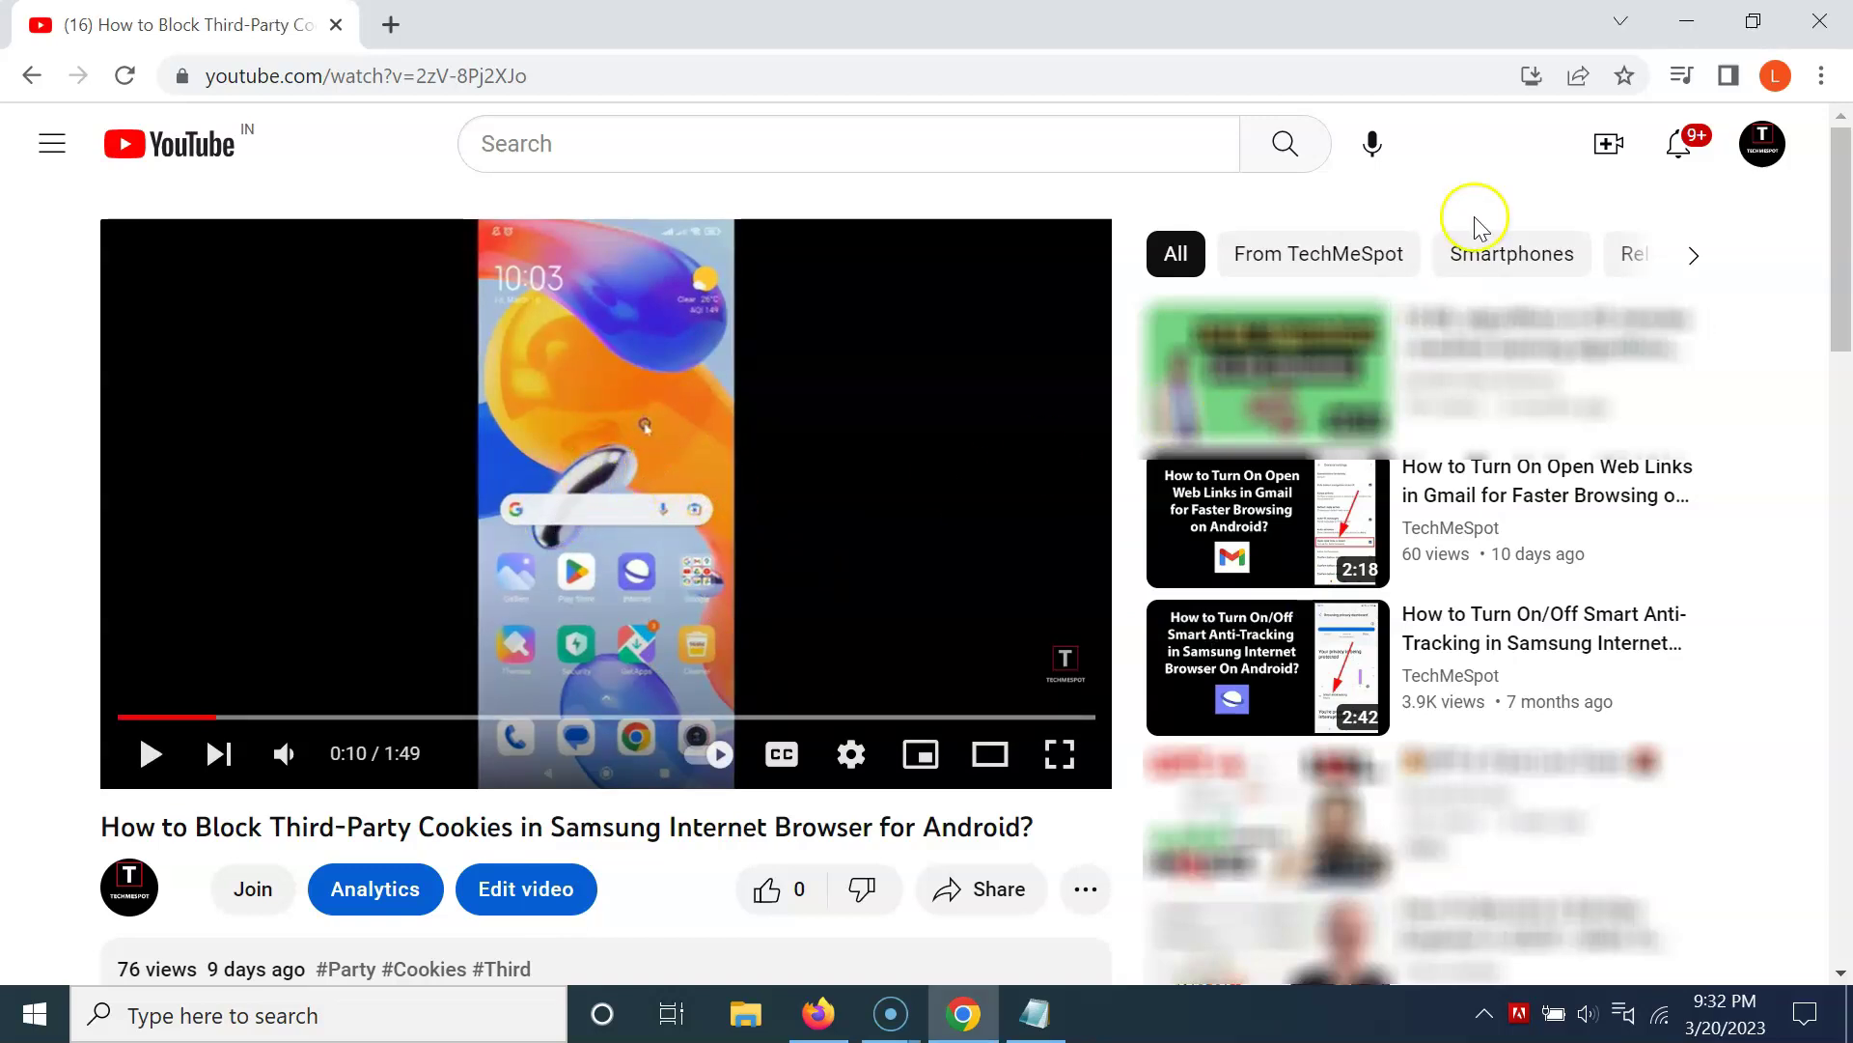
{"action": "left_click", "coordinate": [1682, 77]}
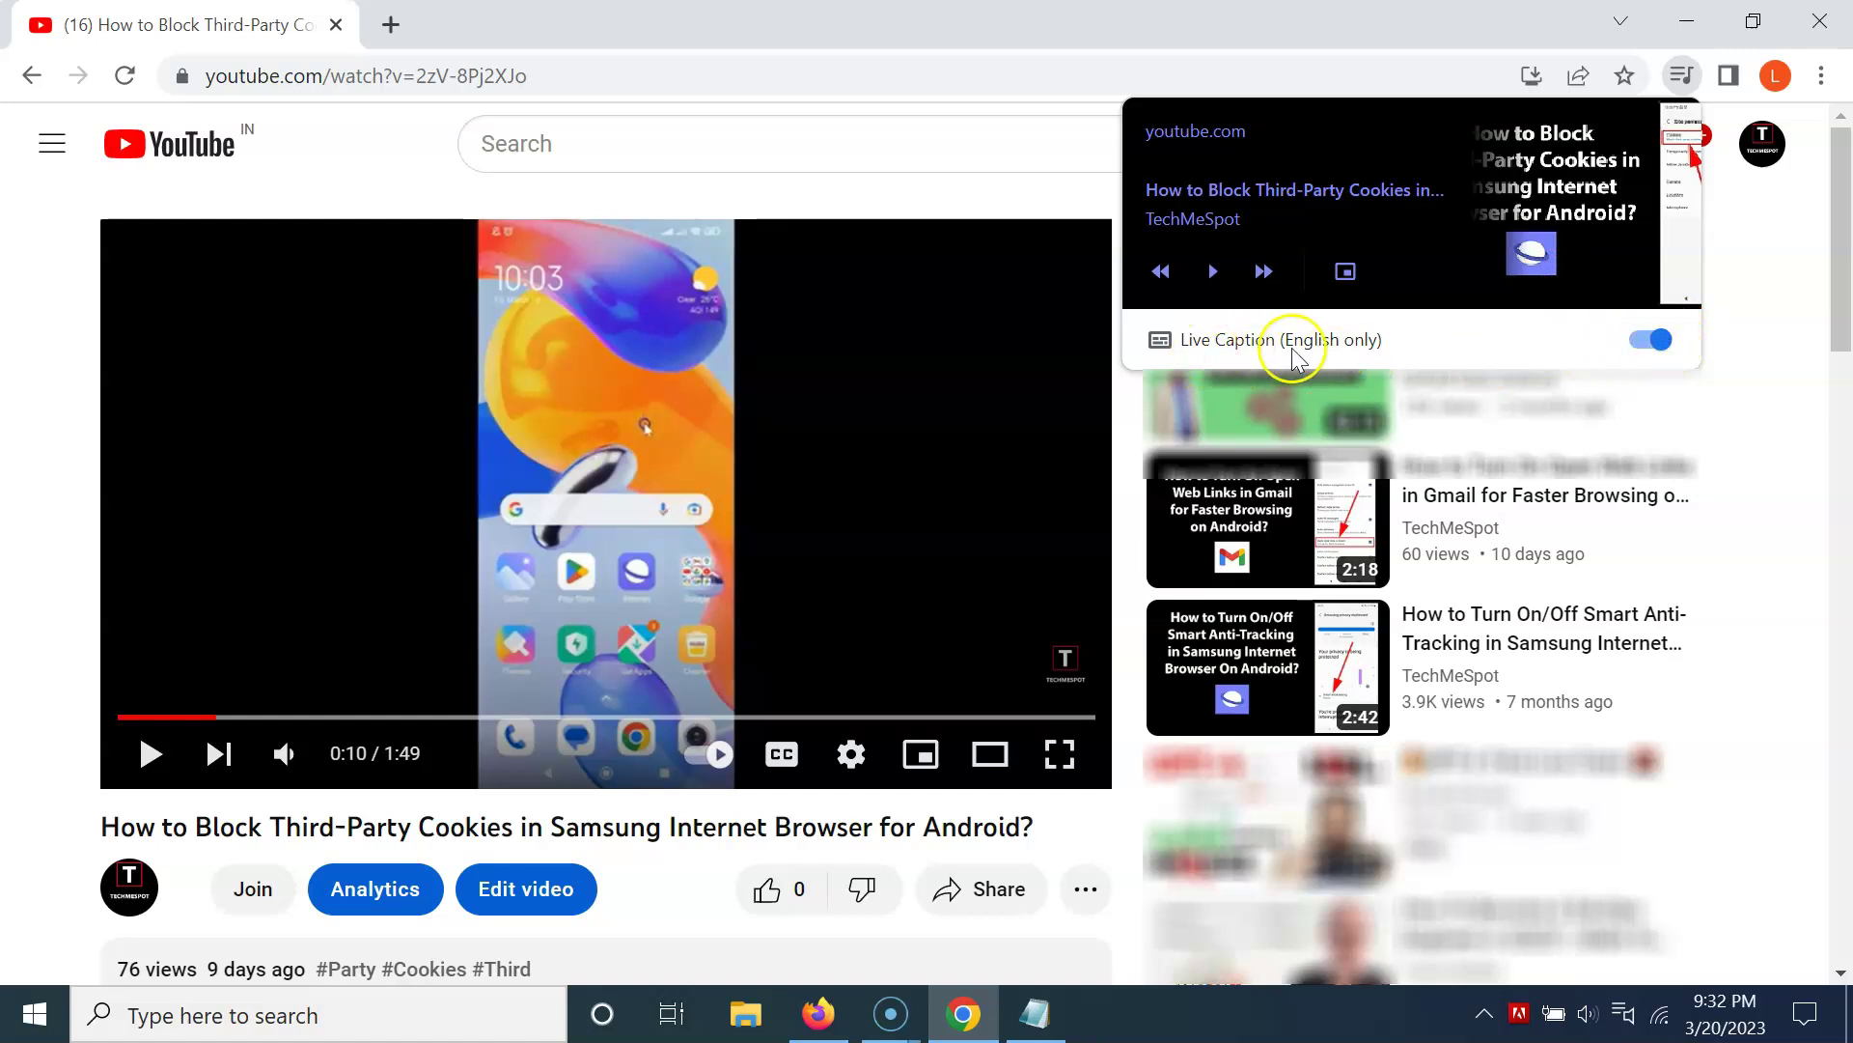
Step: Switch off the Live Caption (English only) toggle in media controls and close the panel
{"action": "left_click", "coordinate": [1653, 340]}
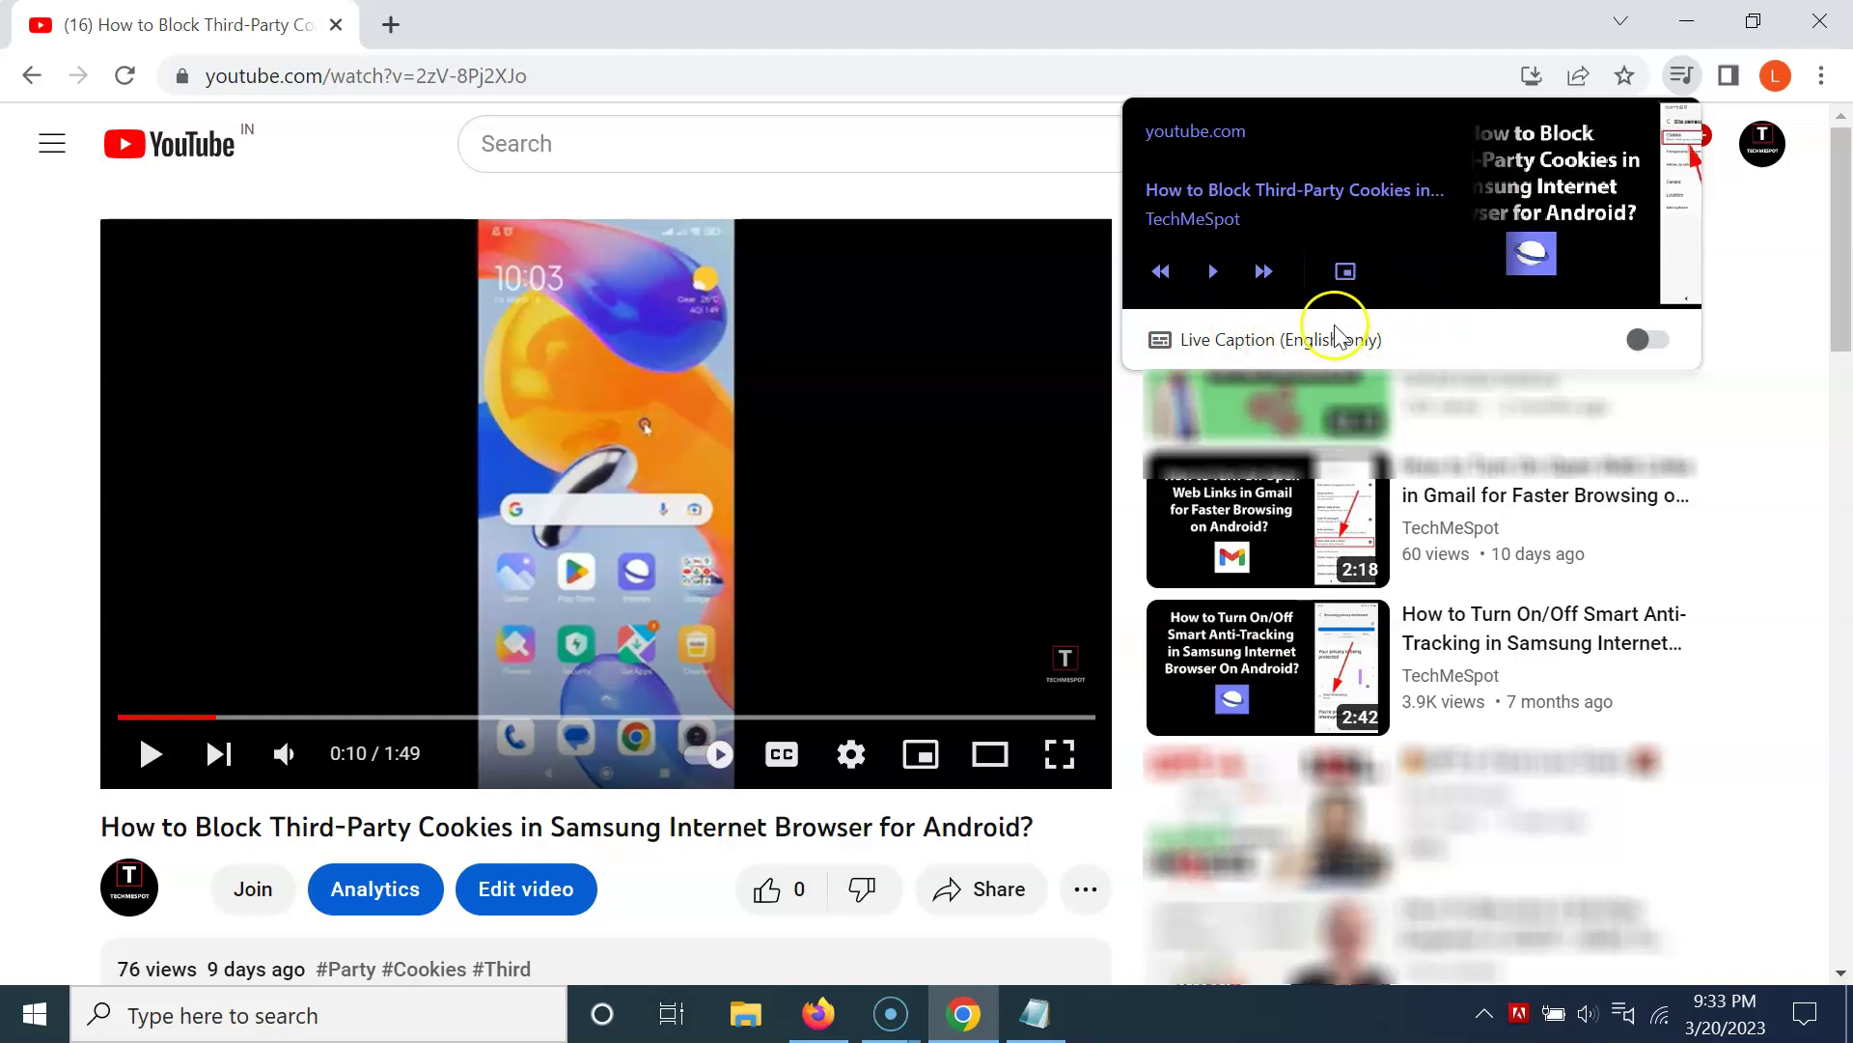
{"action": "left_click", "coordinate": [1680, 70]}
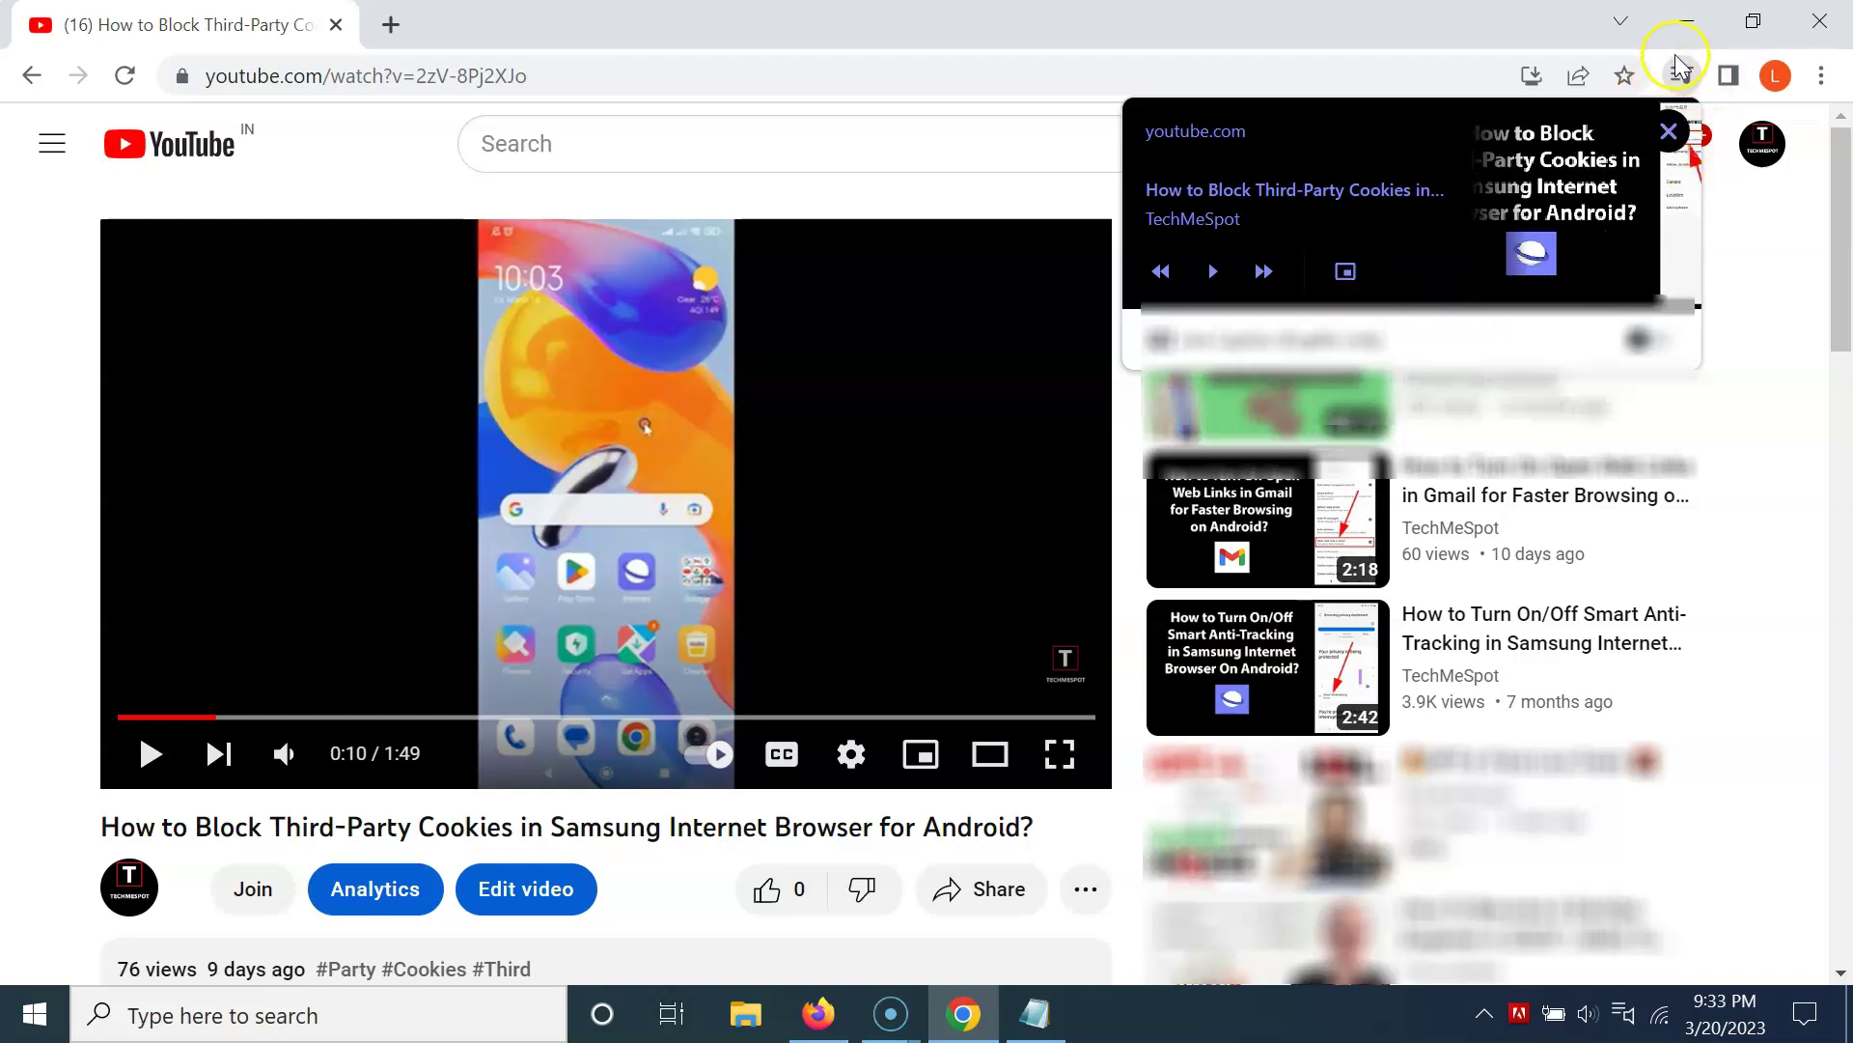
Step: Reload the YouTube video, pause it at 0:07, and confirm media controls show Live Caption off
{"action": "left_click", "coordinate": [615, 73]}
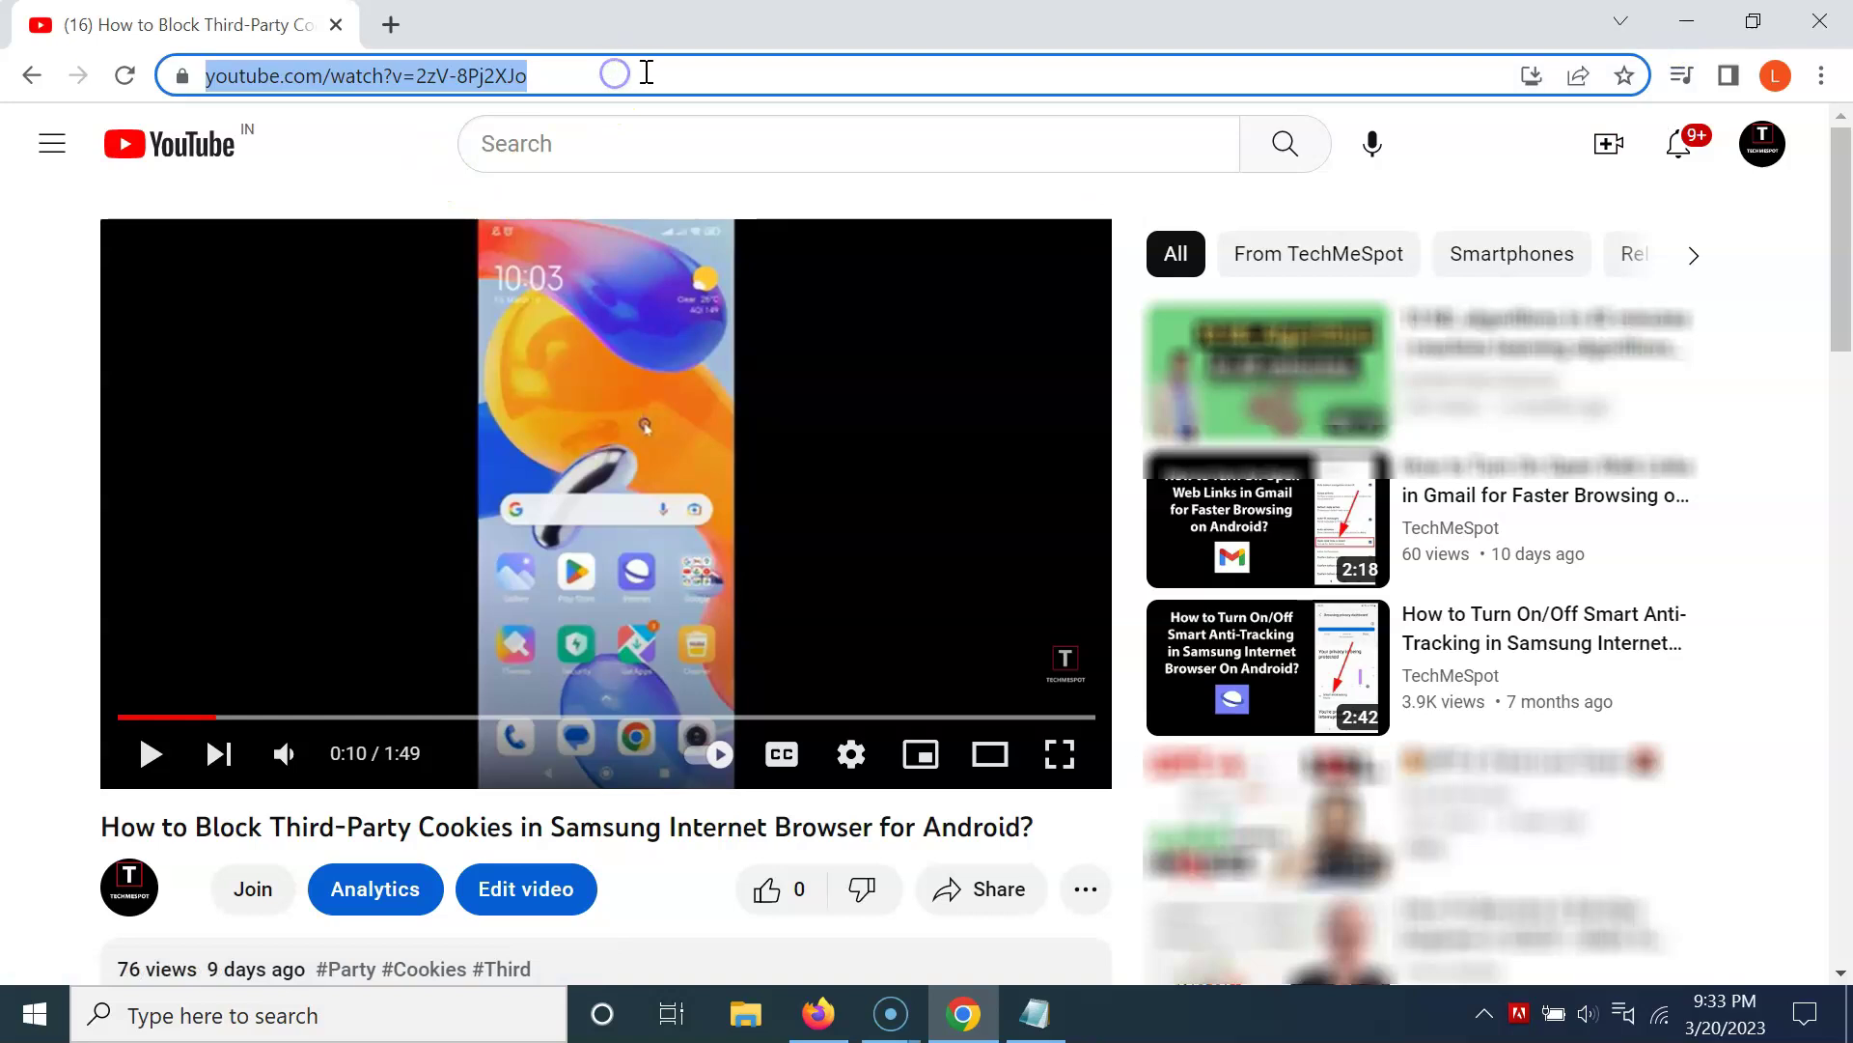
{"action": "key", "text": "Return"}
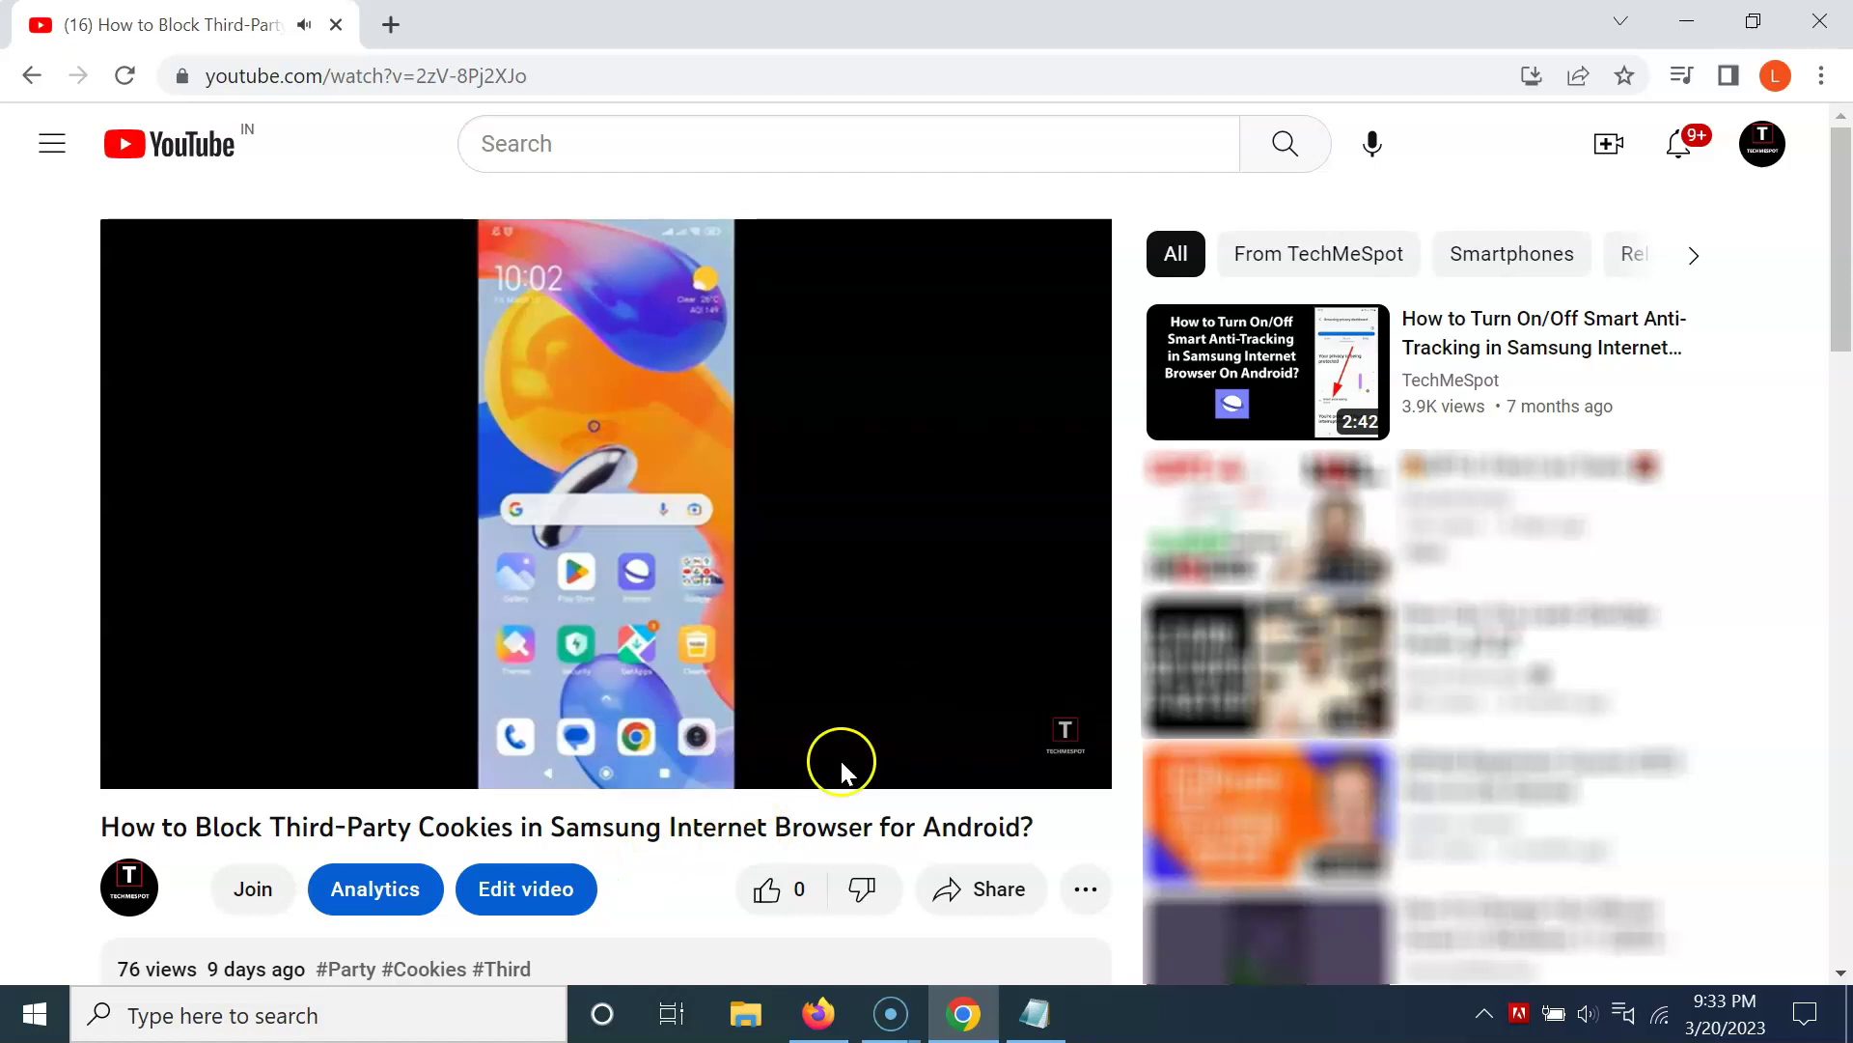
{"action": "left_click", "coordinate": [643, 479]}
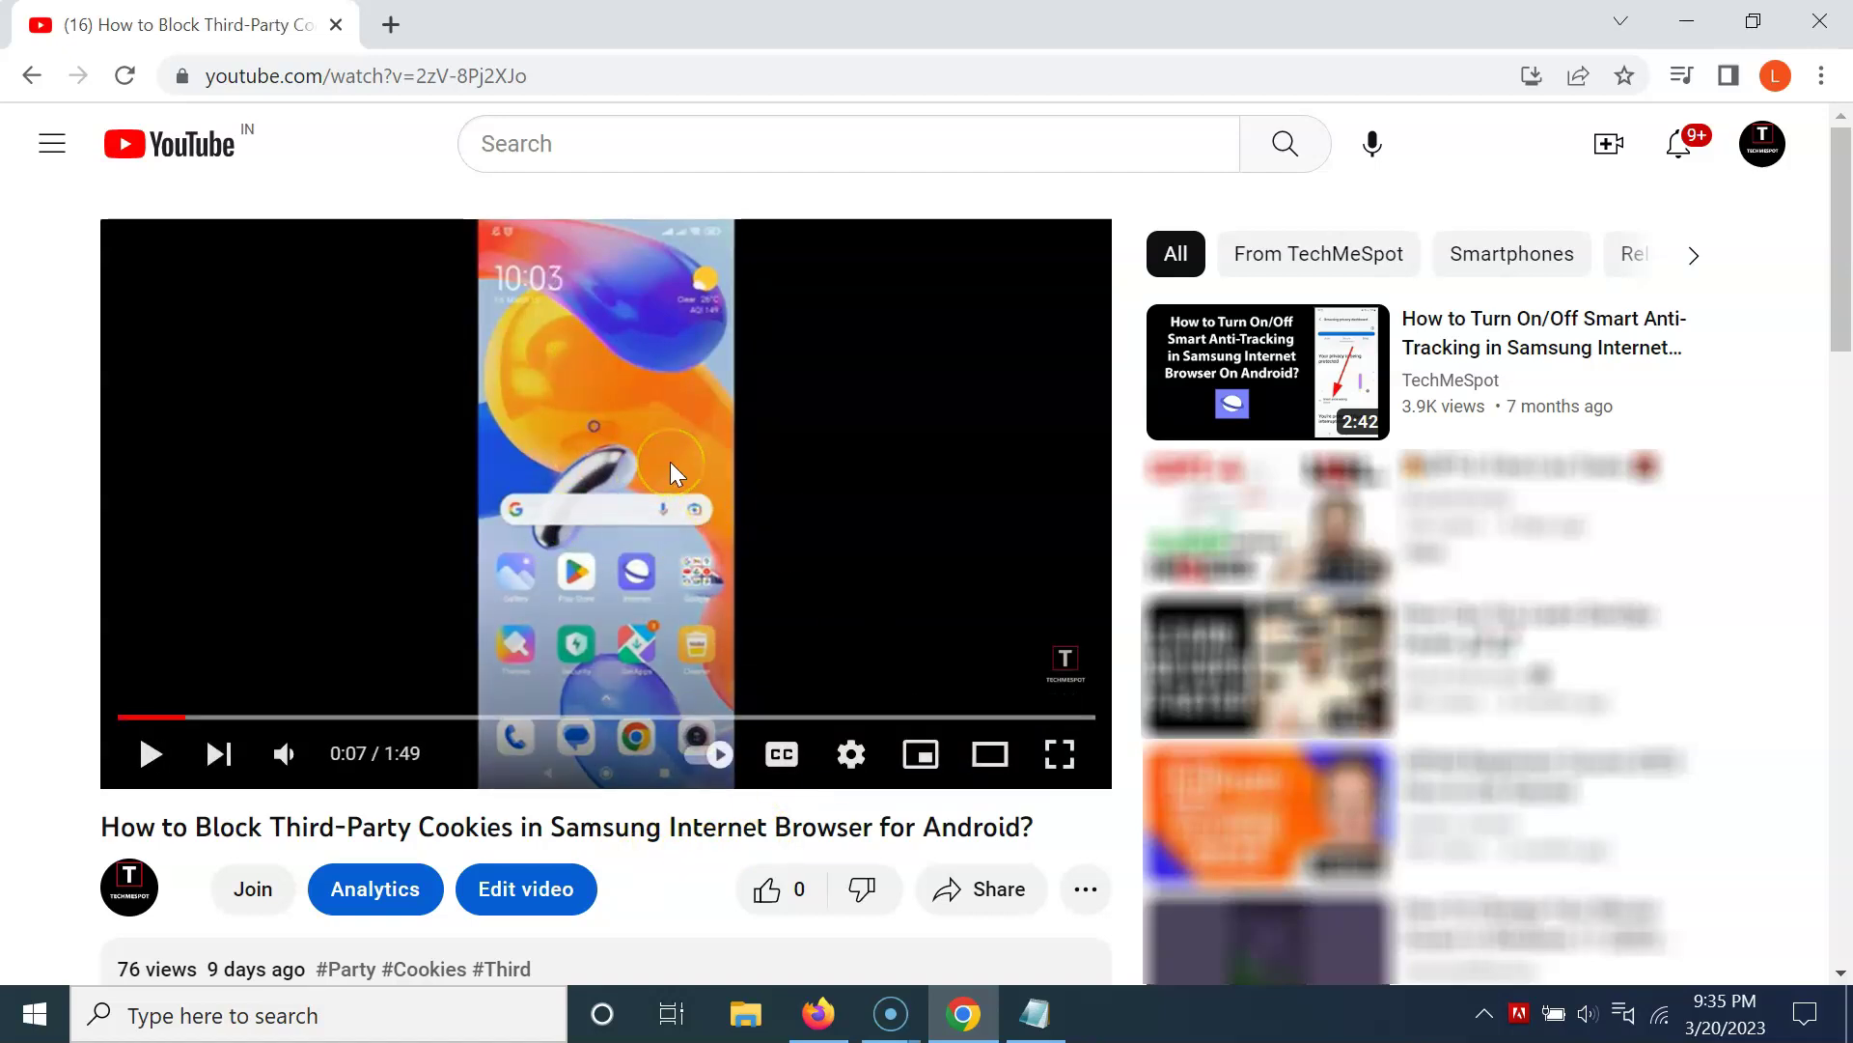
{"action": "left_click", "coordinate": [1680, 76]}
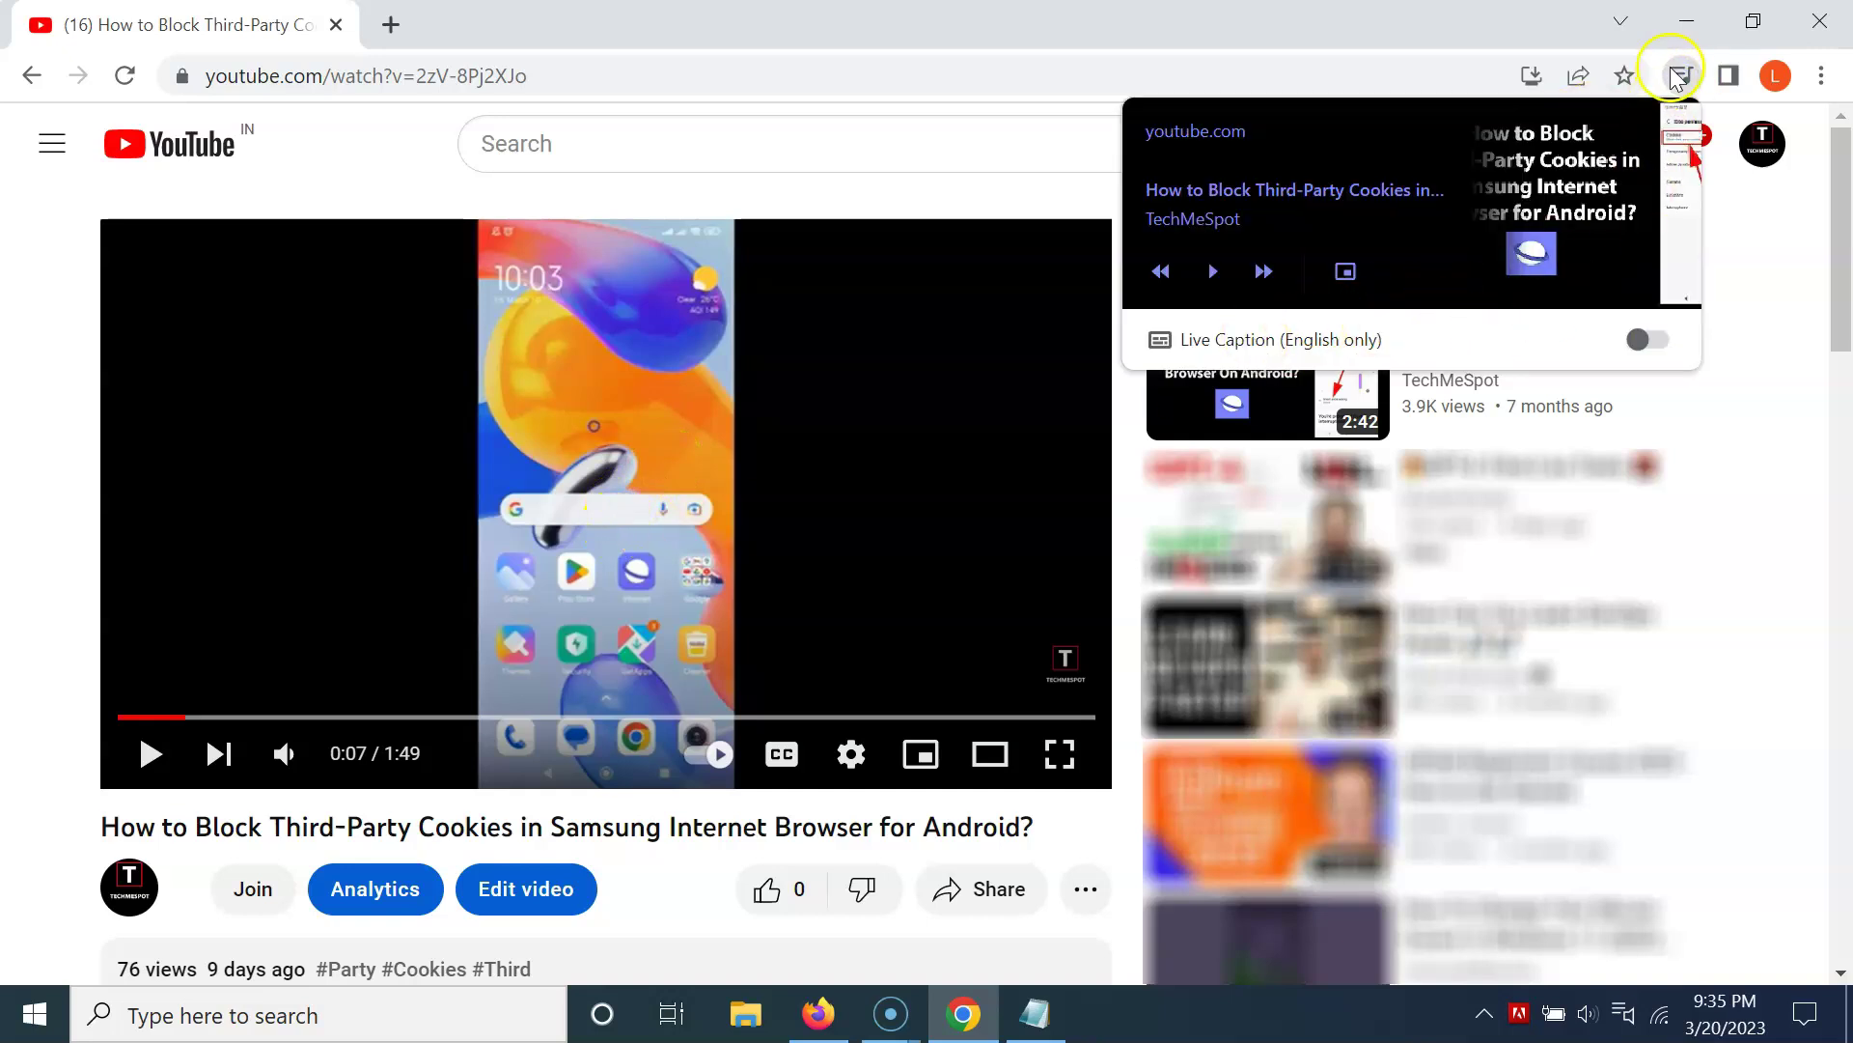
{"action": "left_click", "coordinate": [1677, 74]}
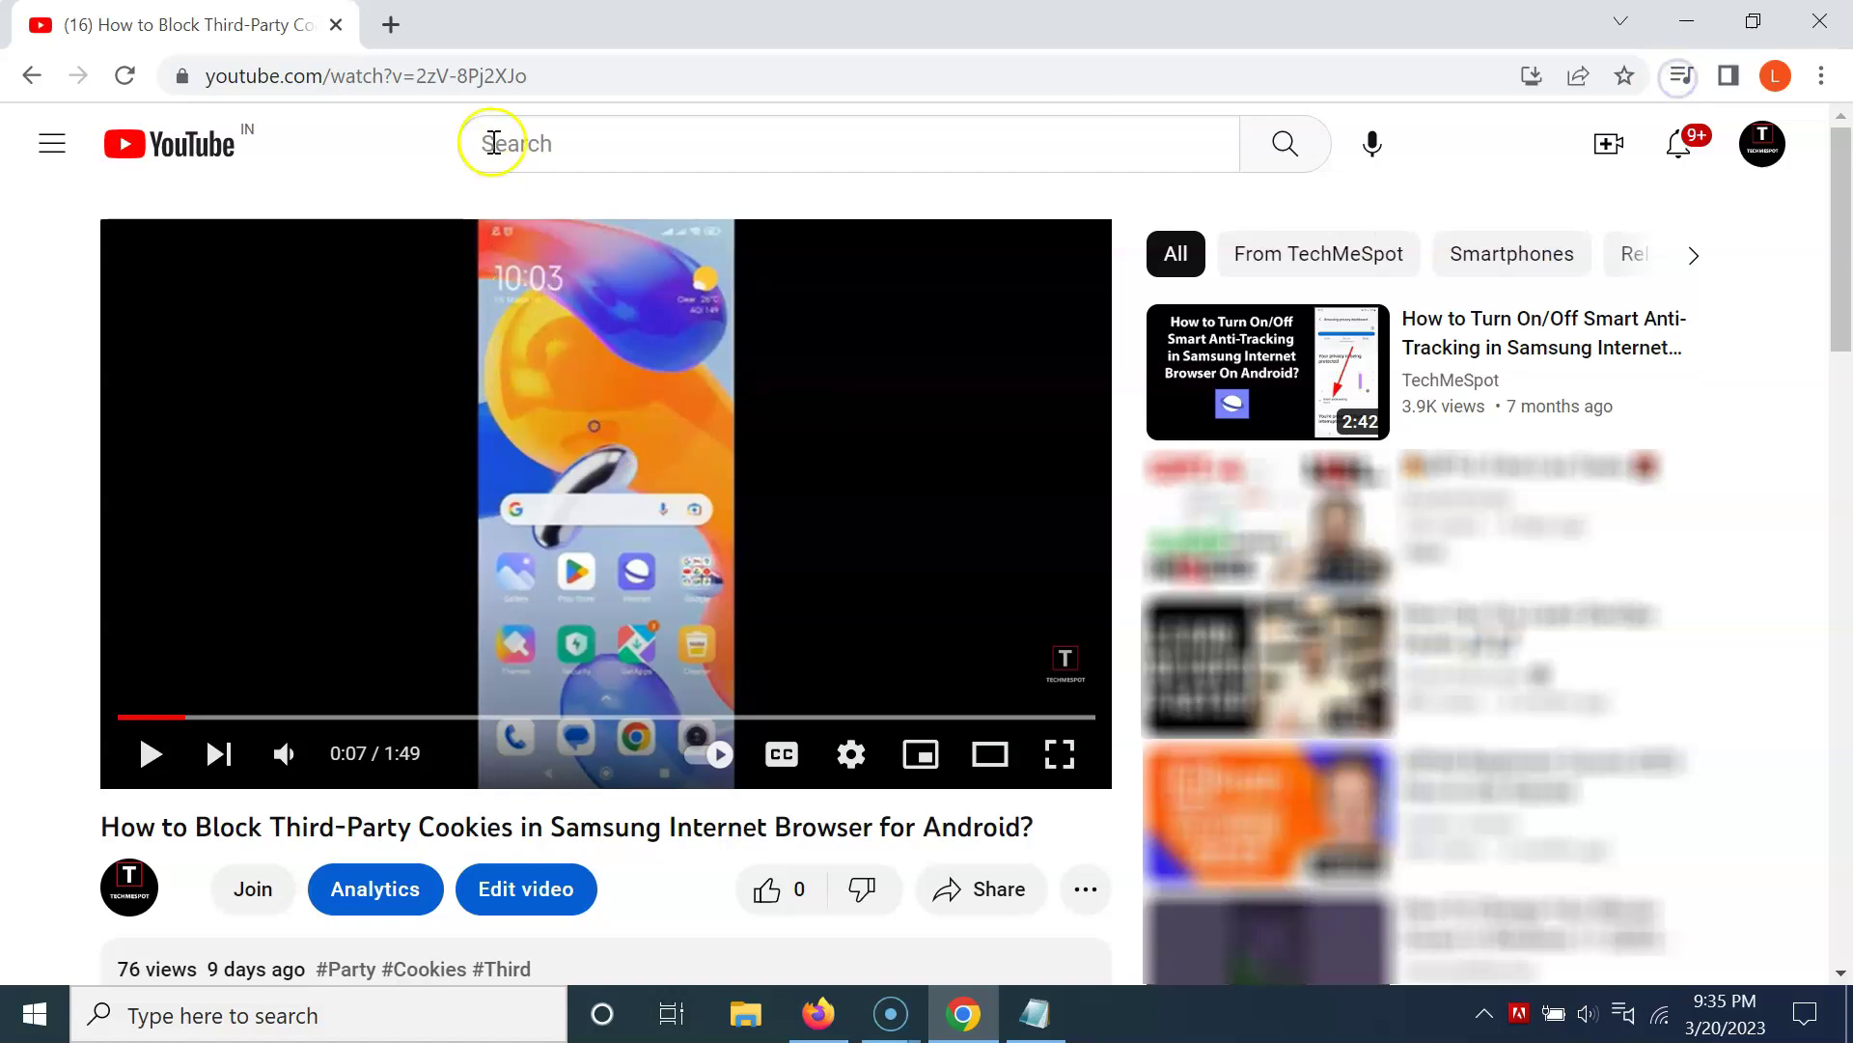
Step: Open a new blank tab and close the YouTube video tab
{"action": "left_click", "coordinate": [386, 23]}
{"action": "key", "text": "ctrl+shift+Tab"}
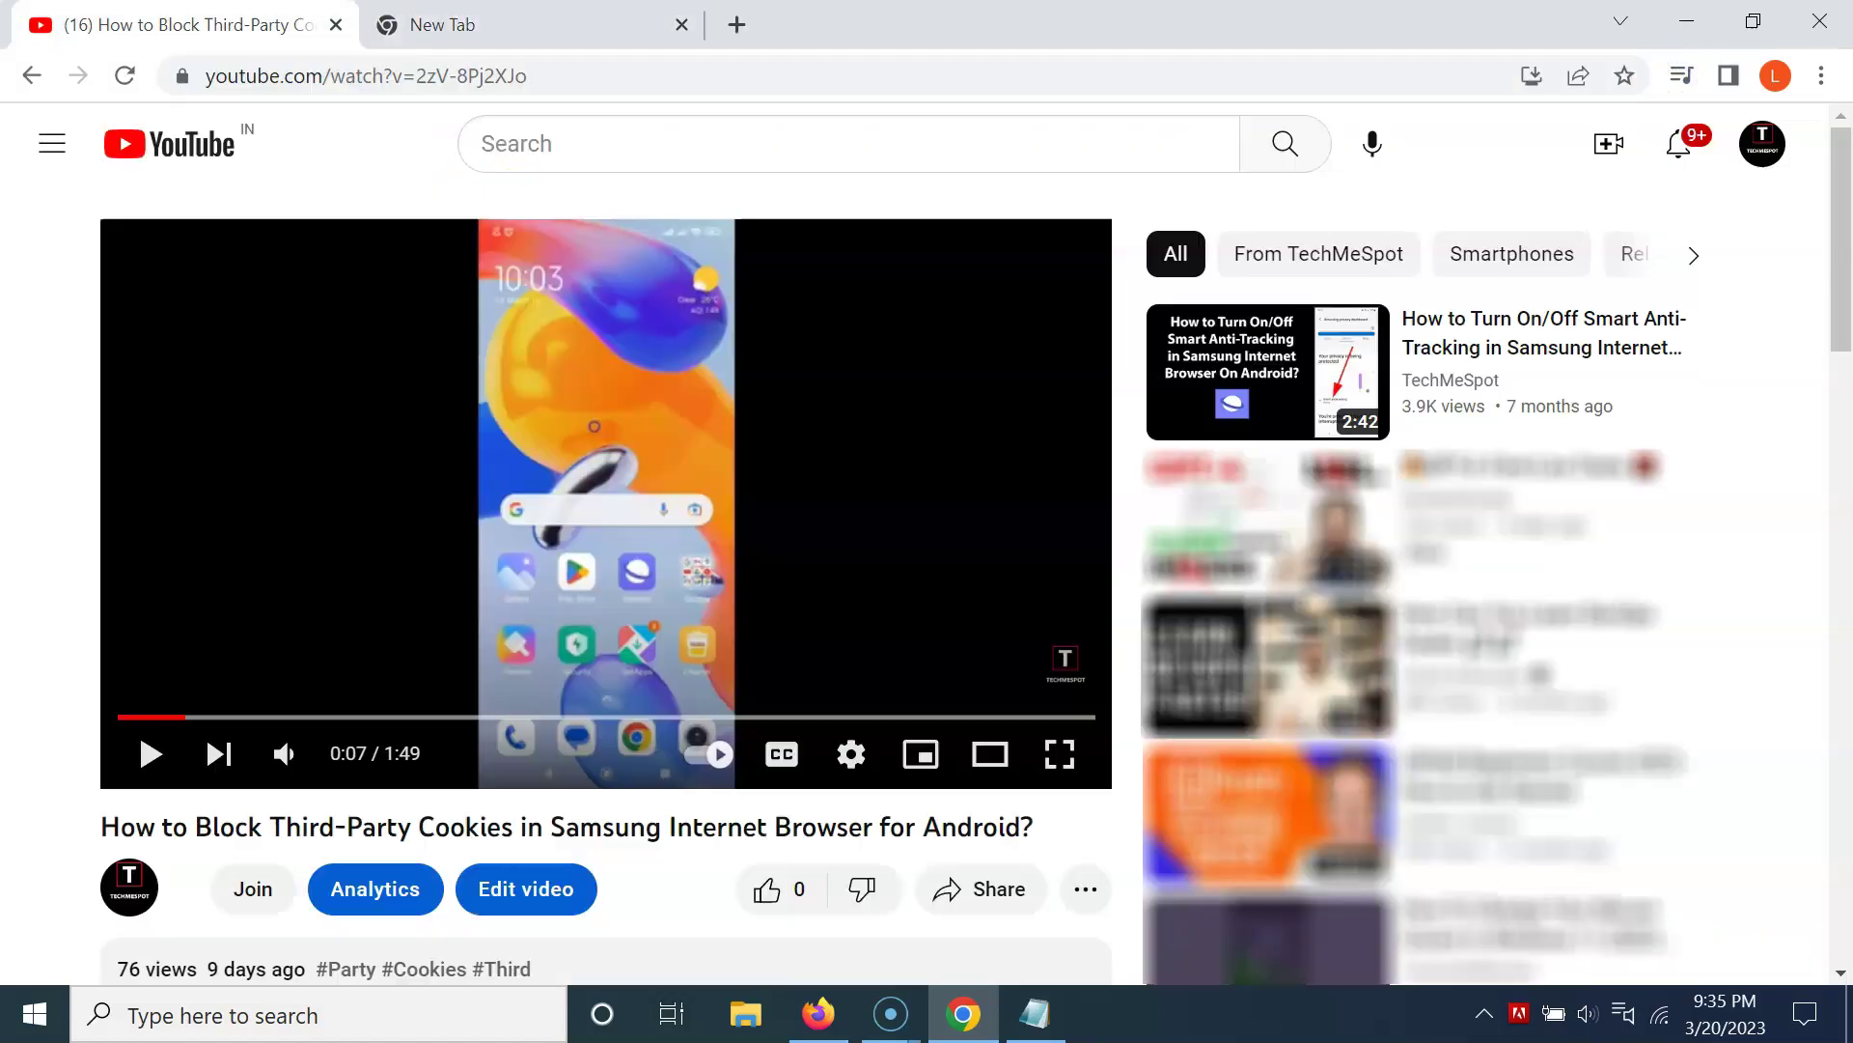
{"action": "left_click", "coordinate": [339, 27]}
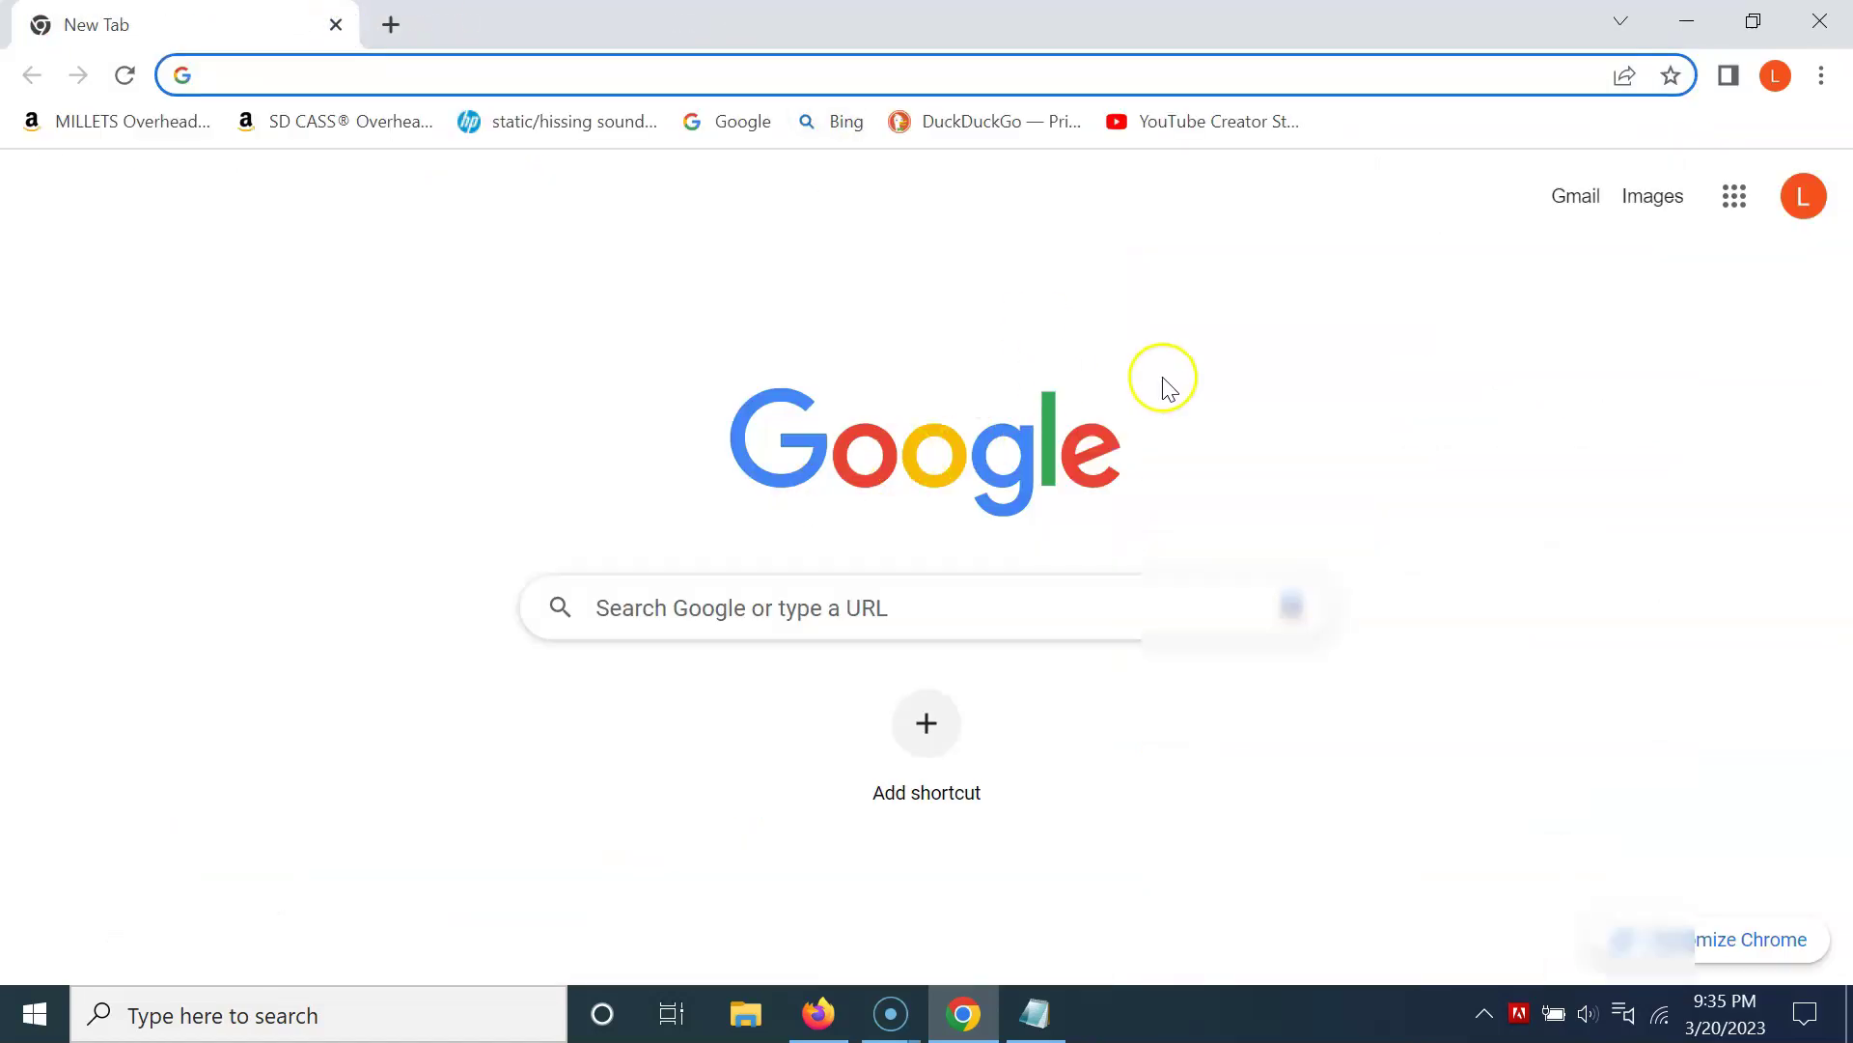
Step: Bring the Untitled - Notepad window with the Live Caption how-to note to the front
{"action": "left_click", "coordinate": [1038, 1016]}
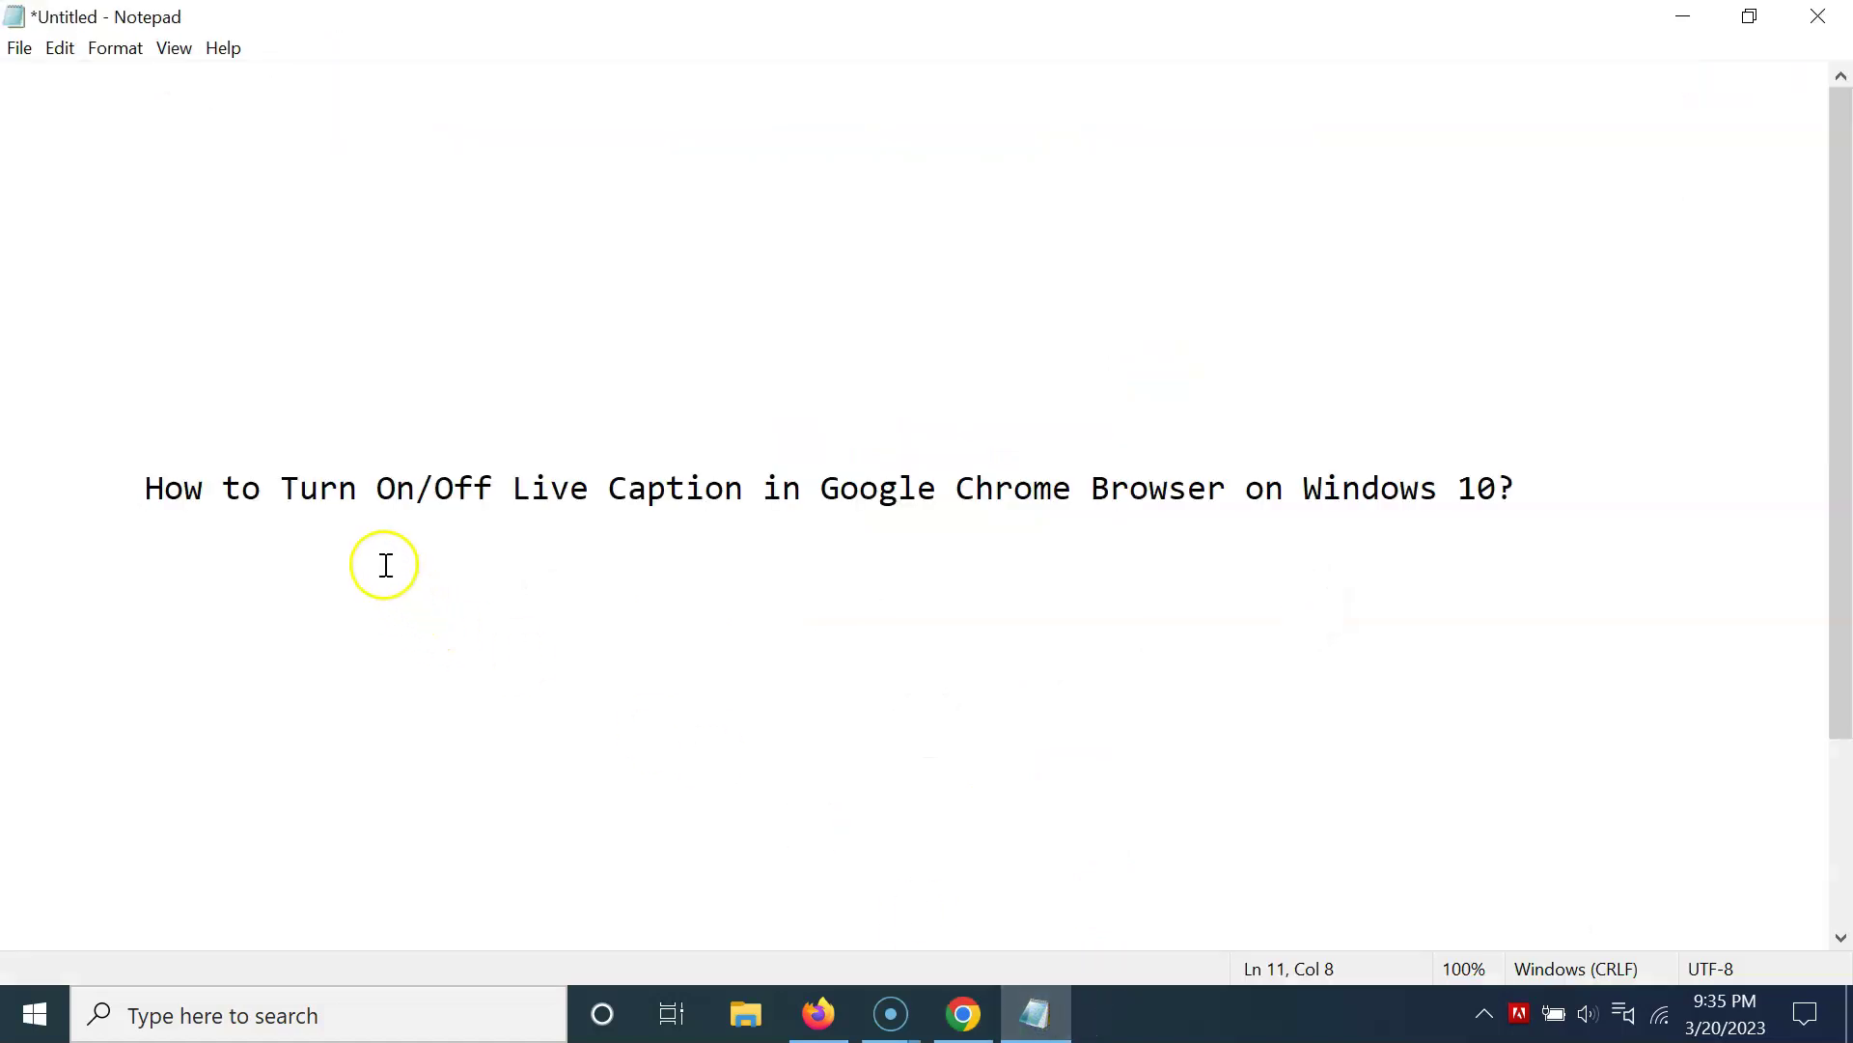